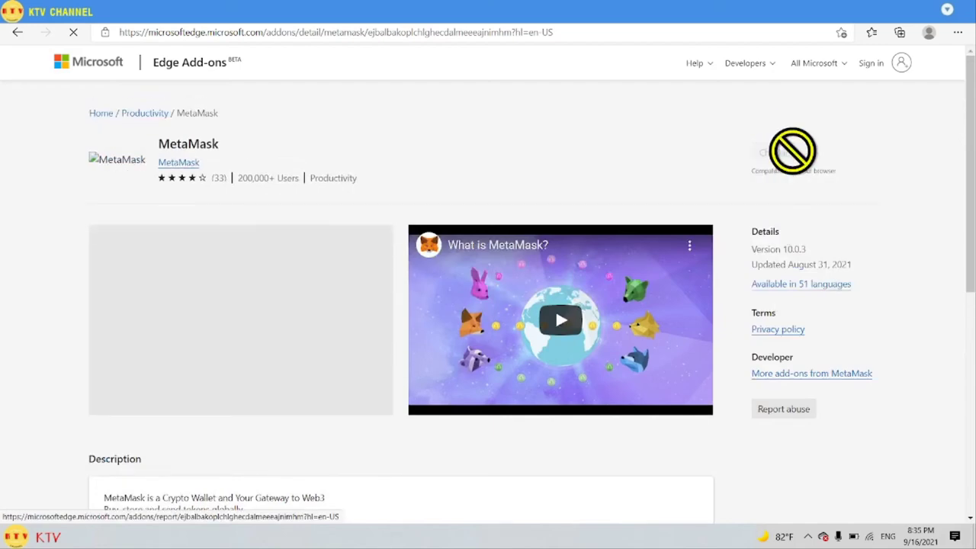
Step: Add the MetaMask extension to Microsoft Edge from its add-on page and check the browser's downloads list
scroll(769, 174, down, 3)
scroll(770, 175, up, 3)
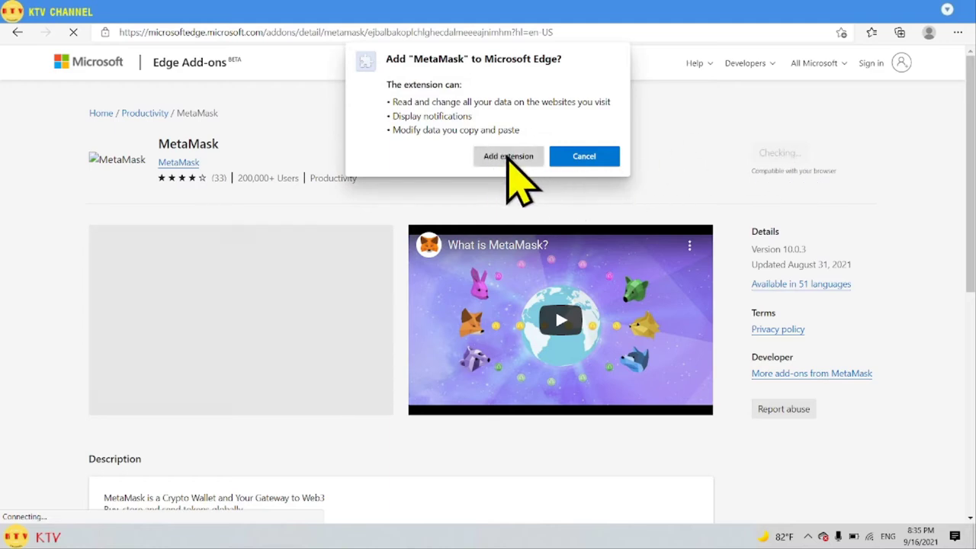
click(510, 157)
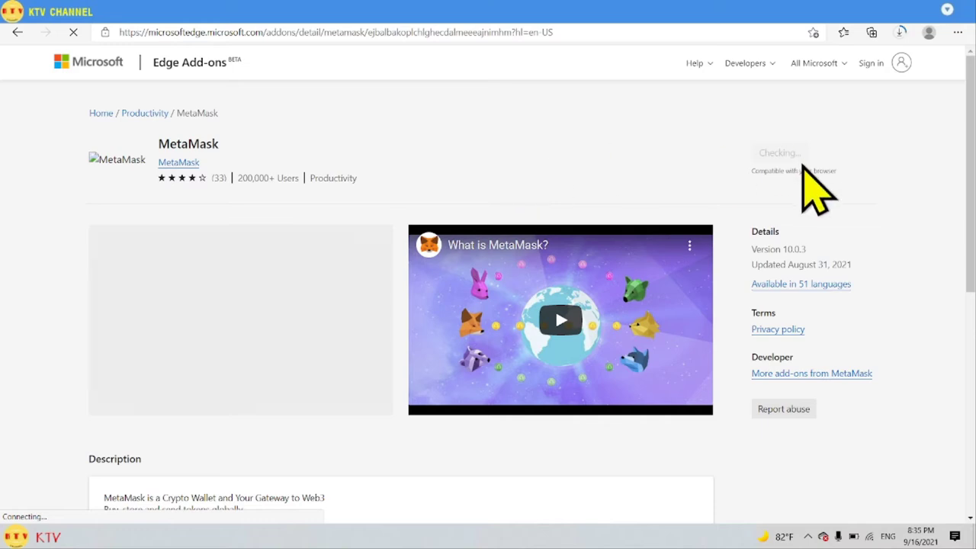
click(901, 33)
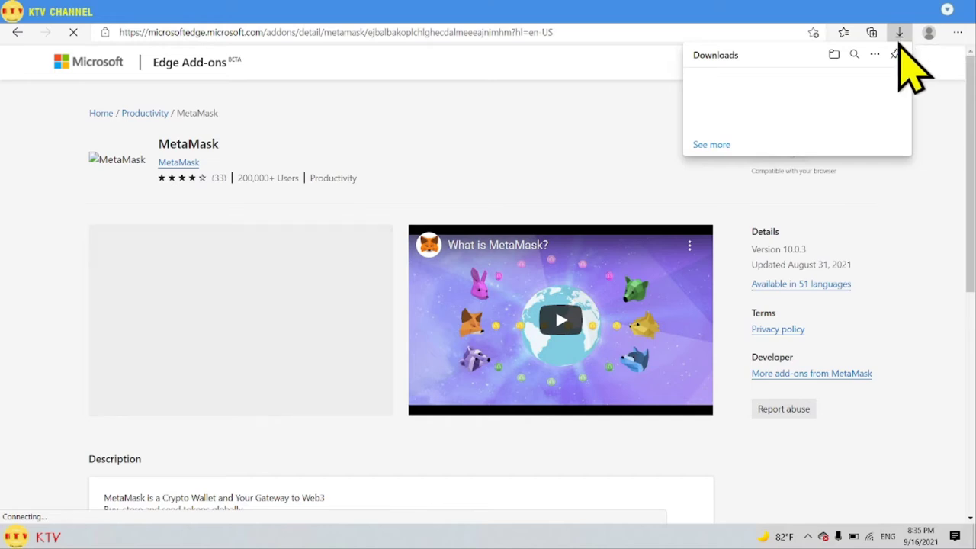
click(900, 34)
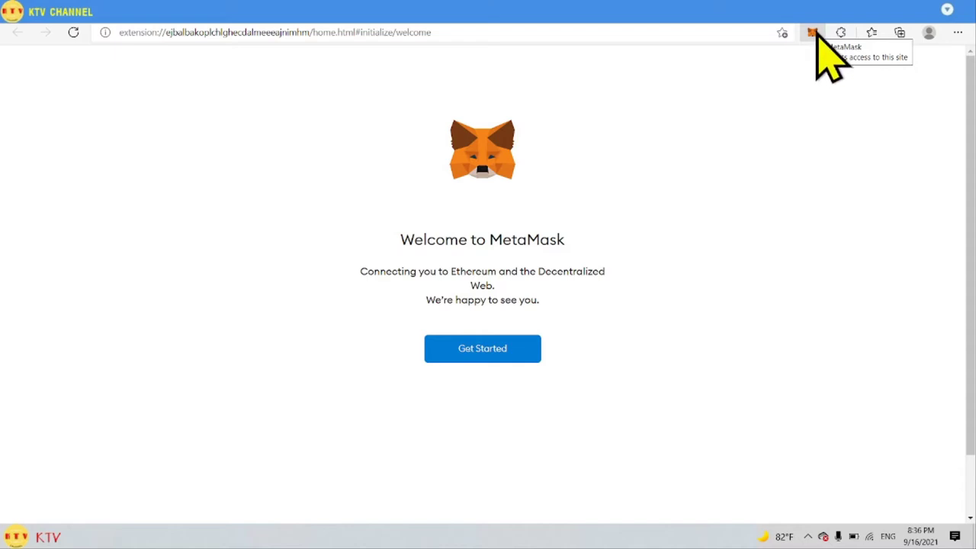
Step: Begin the MetaMask setup by choosing to create a new wallet and agreeing to share anonymized usage data
click(488, 357)
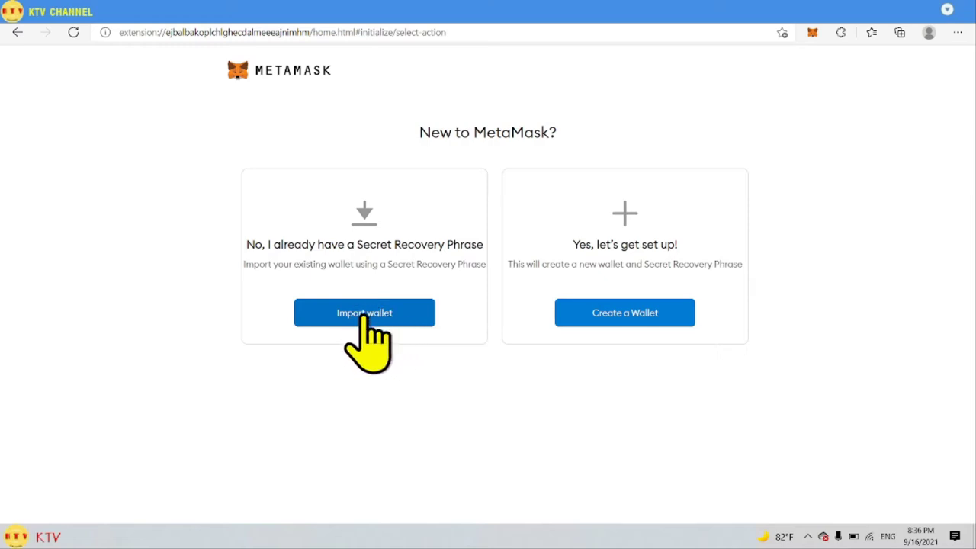
click(644, 314)
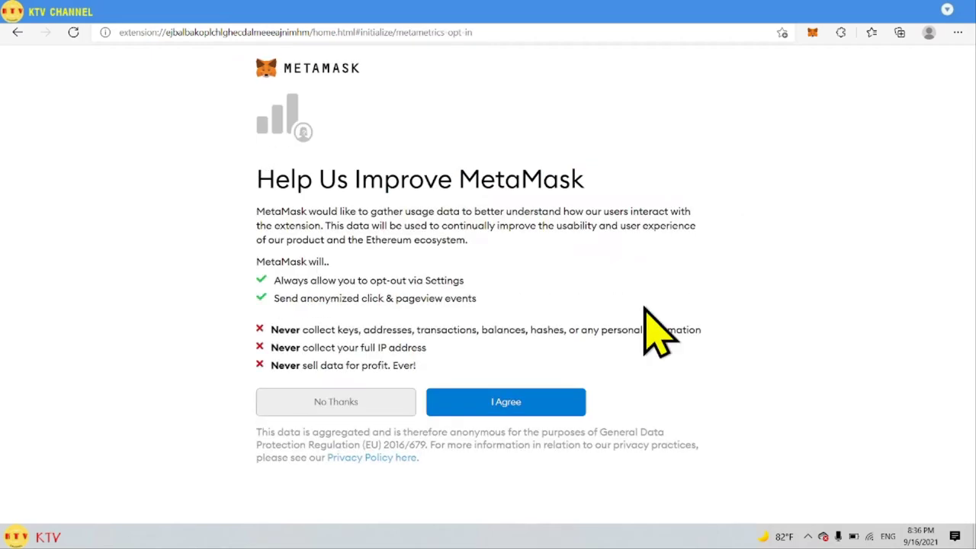
click(528, 401)
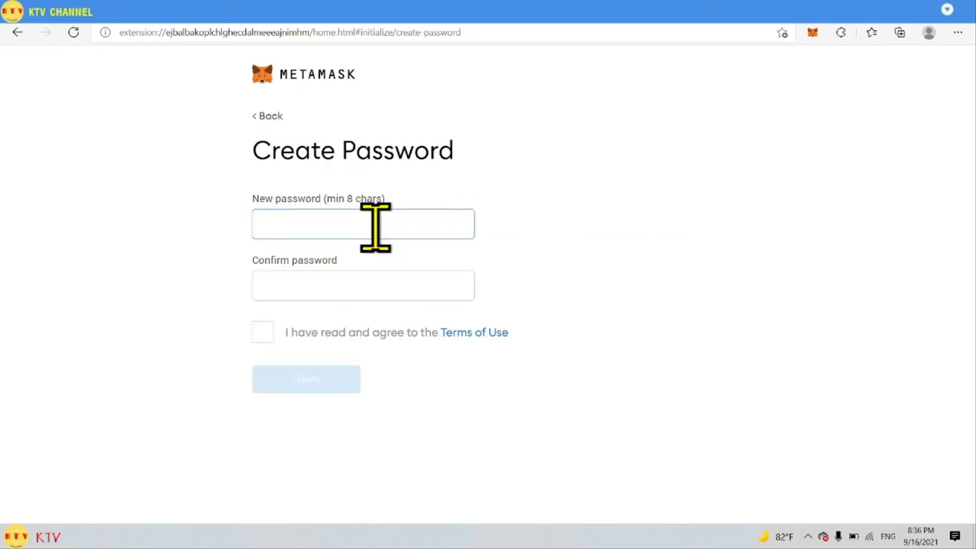
Step: Create the wallet password by entering and confirming it, and agree to the Terms of Use
text(a)
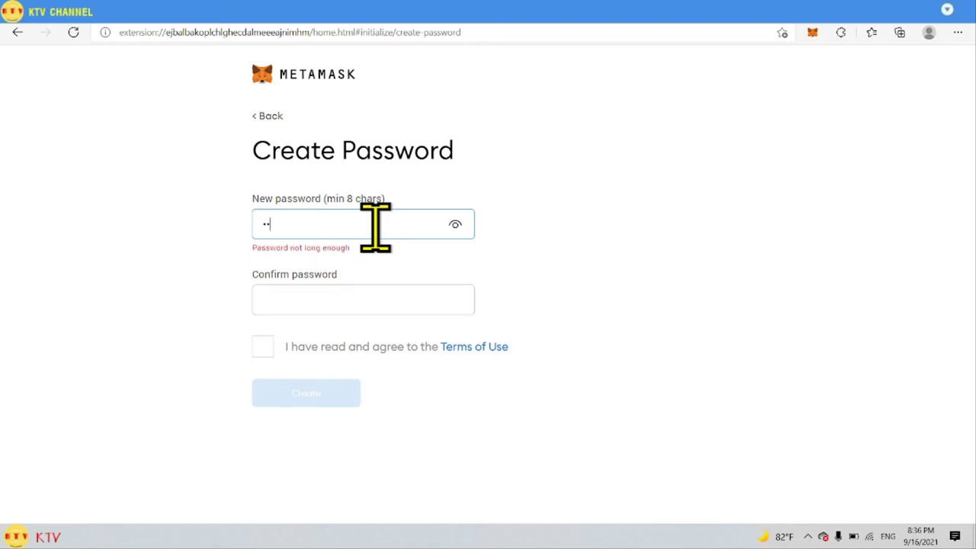
key(BackSpace)
key(BackSpace)
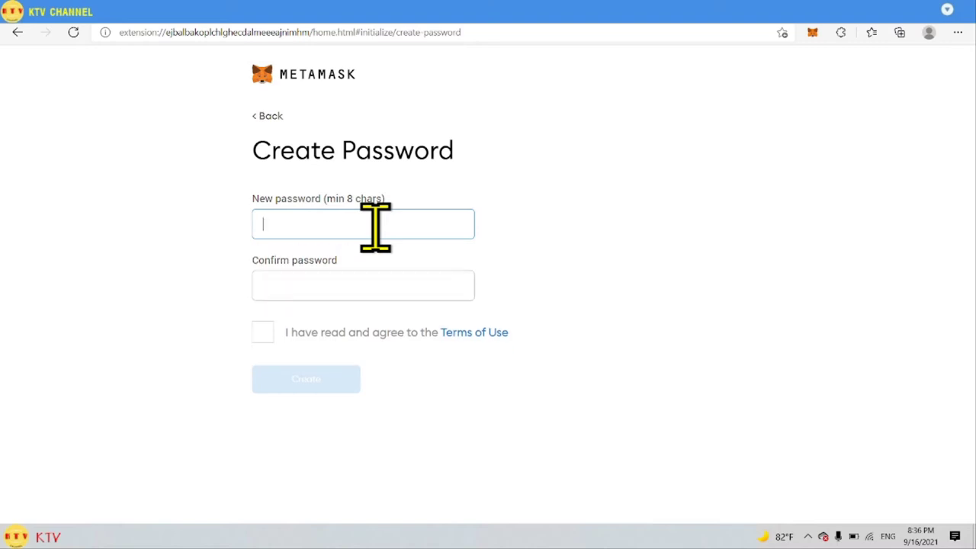
text(a)
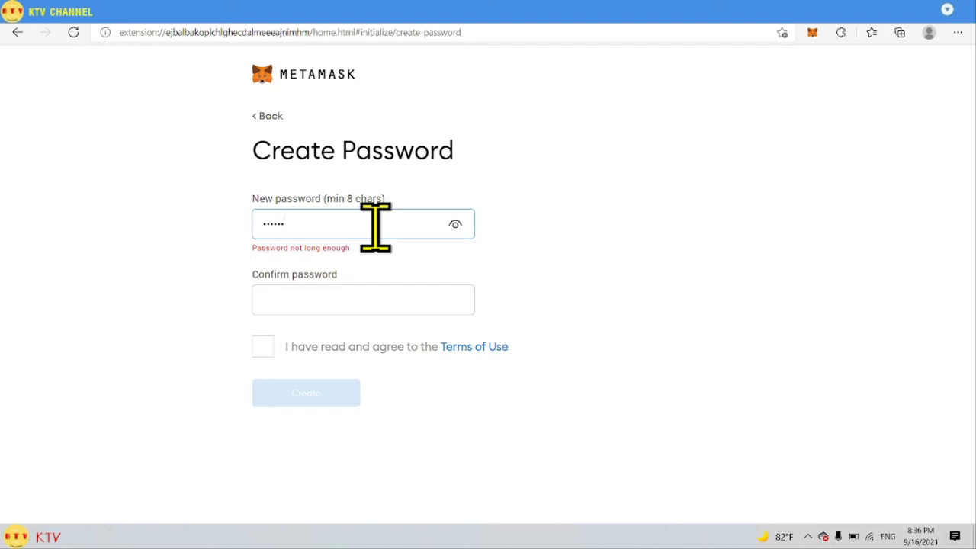
text(aa)
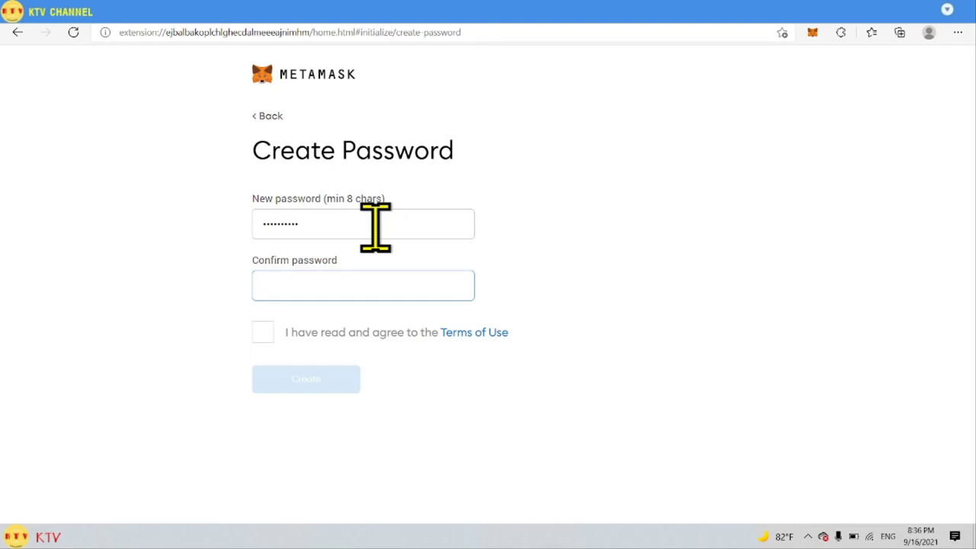
text(a)
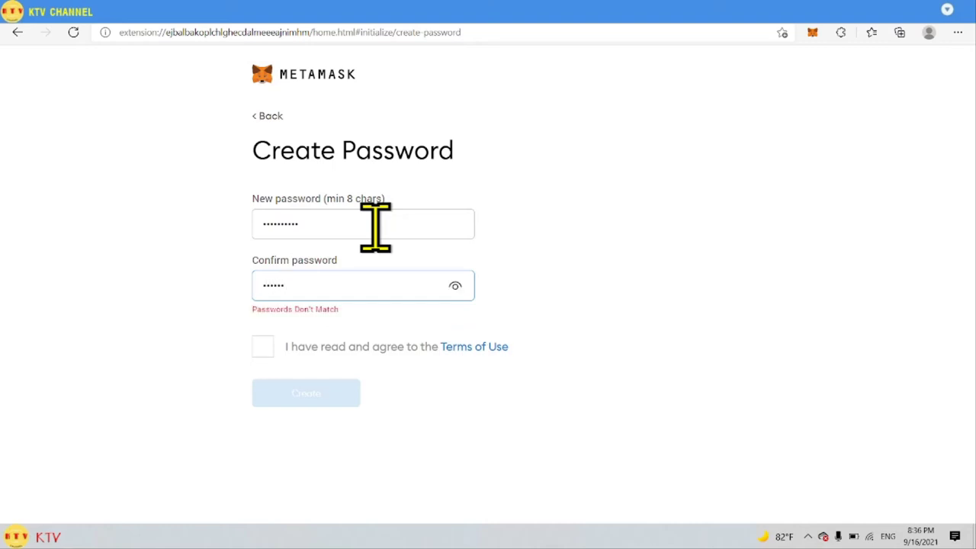
text(aa)
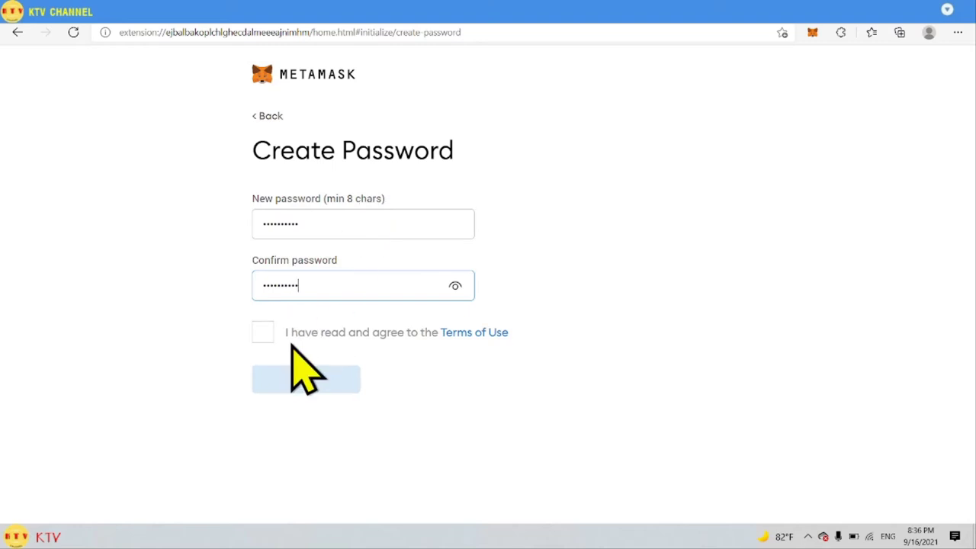
click(263, 334)
click(334, 381)
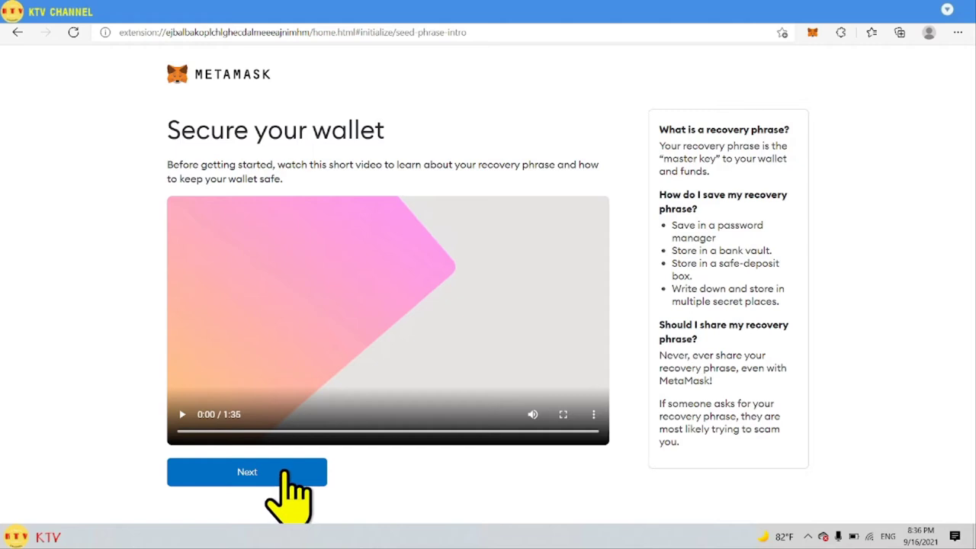
Step: Move past the Secure your wallet introduction, reveal the secret backup phrase and continue to its confirmation page
click(285, 473)
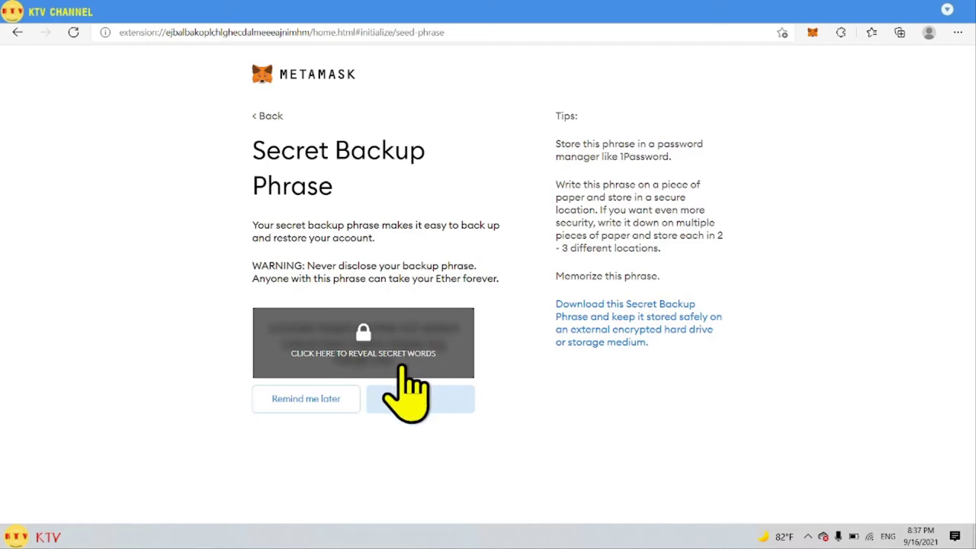
click(374, 328)
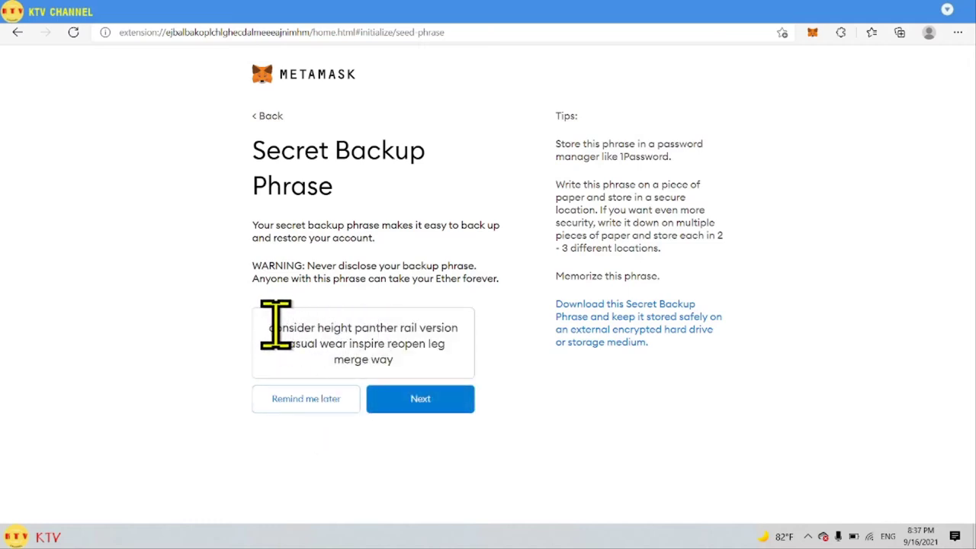
drag(270, 327, 394, 360)
click(414, 364)
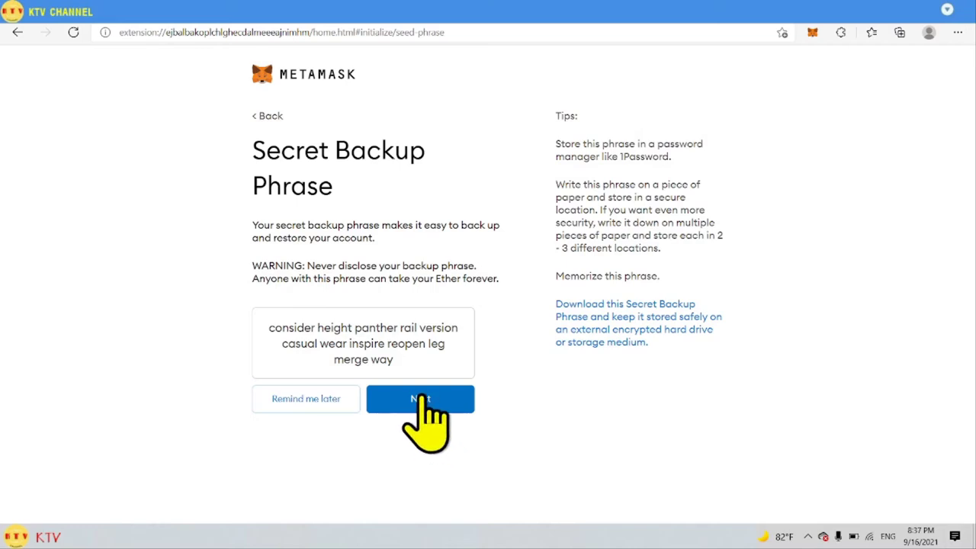
click(424, 412)
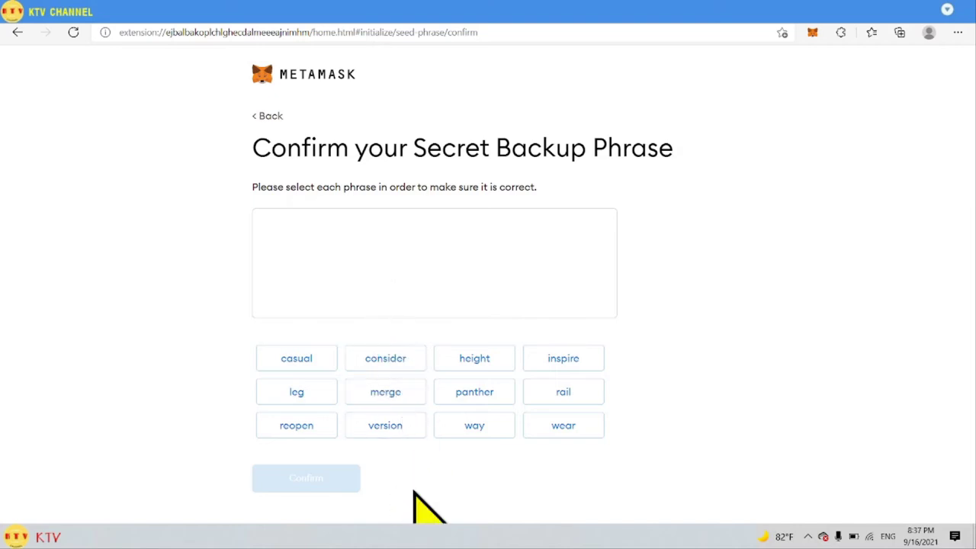
Step: Select all words of the secret backup phrase in their original order and submit them for confirmation
click(389, 361)
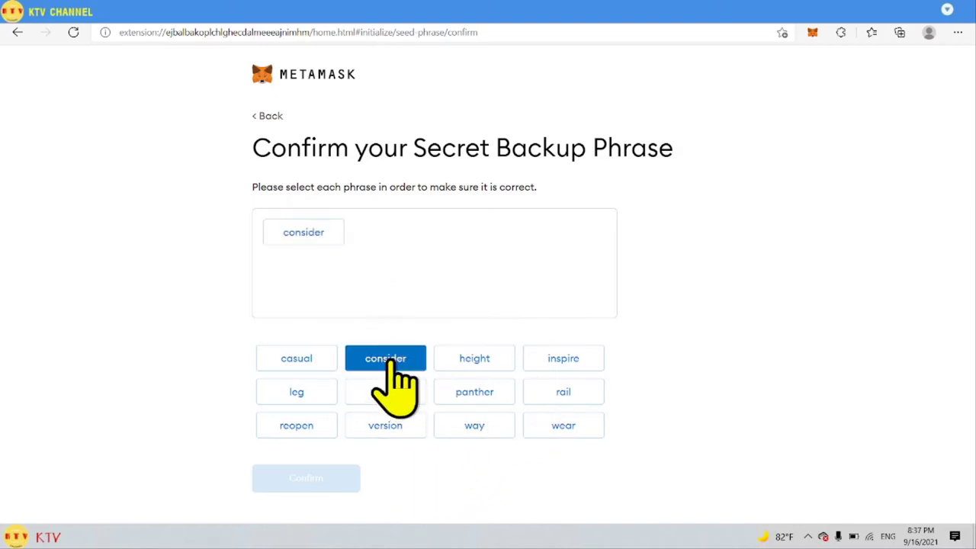
click(483, 361)
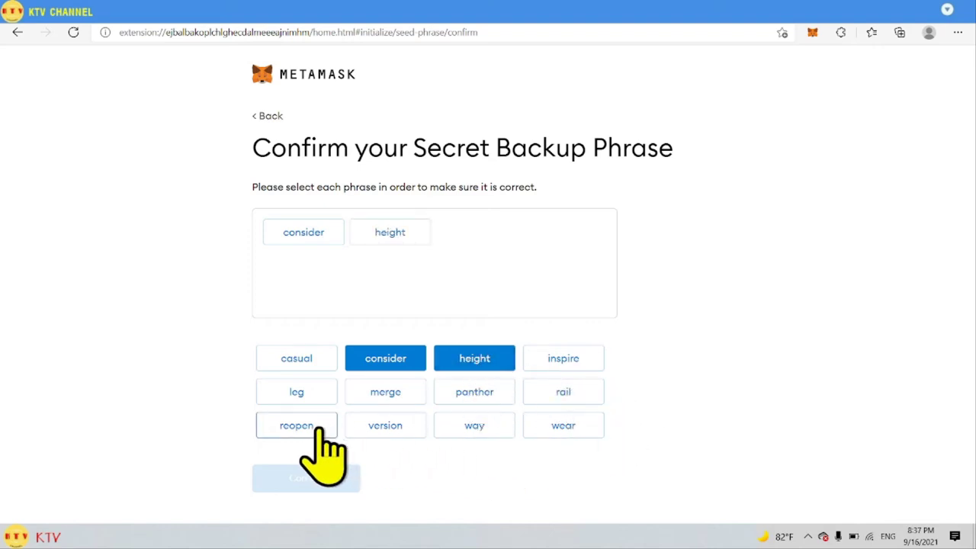
click(489, 394)
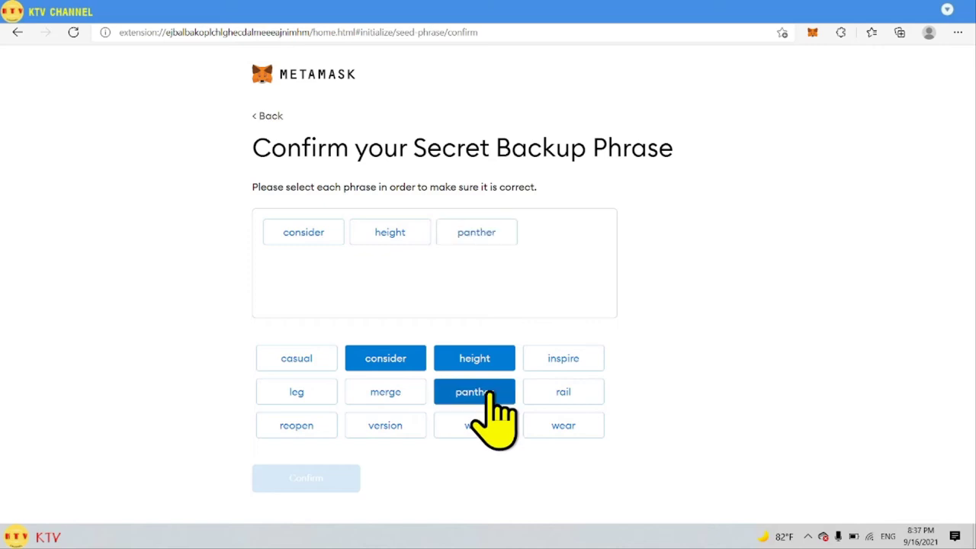
click(564, 393)
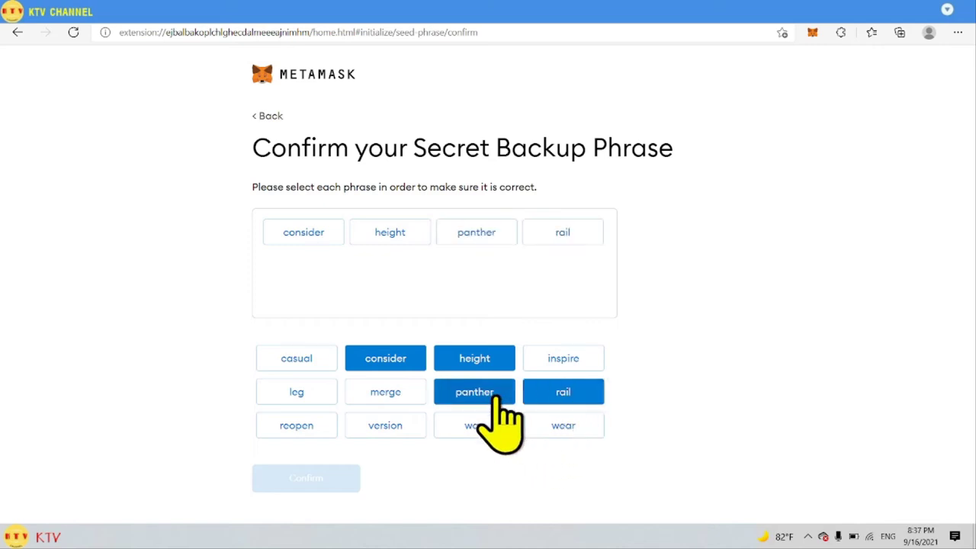
click(387, 427)
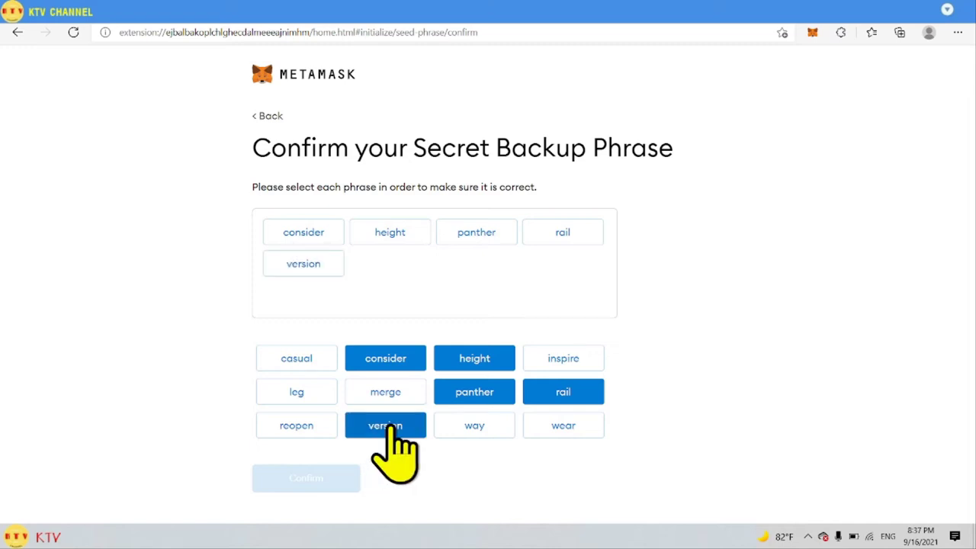
click(303, 359)
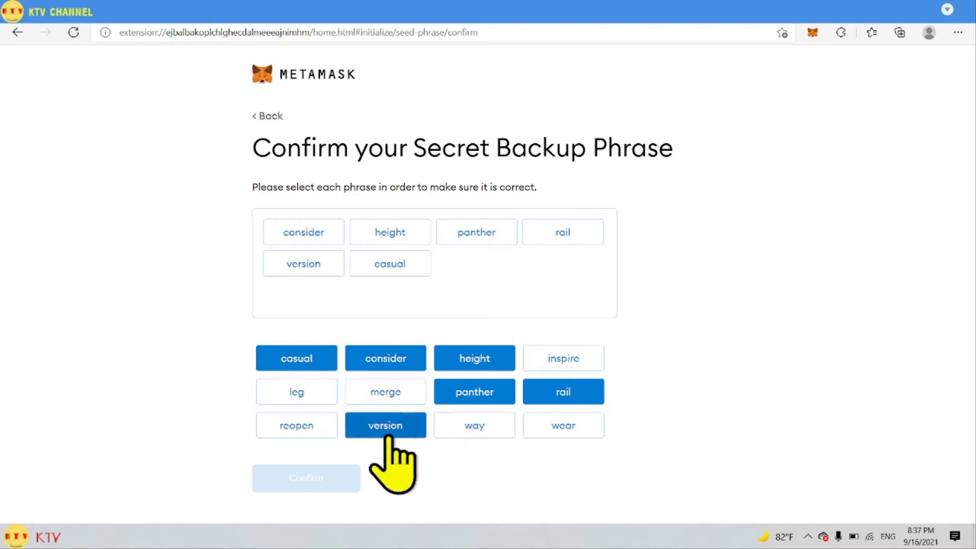
click(563, 427)
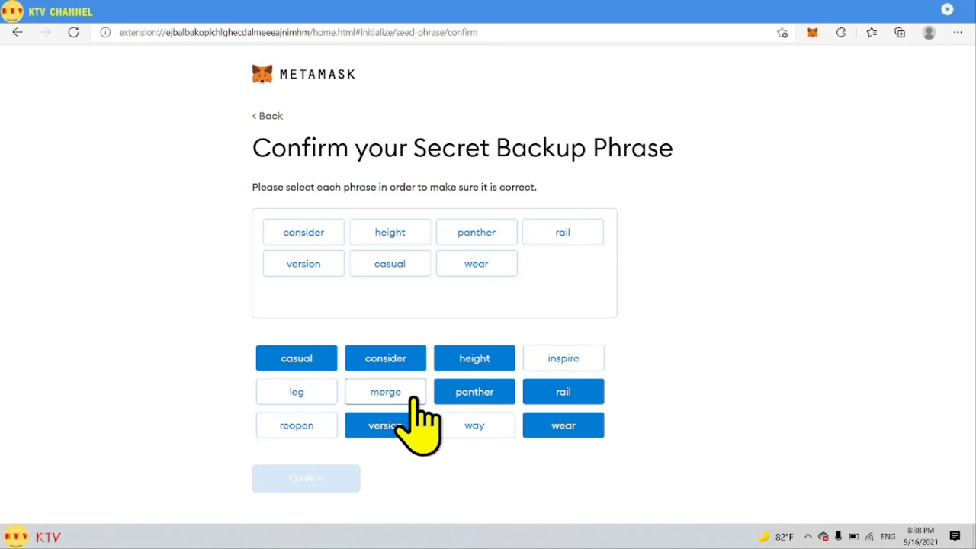
click(555, 358)
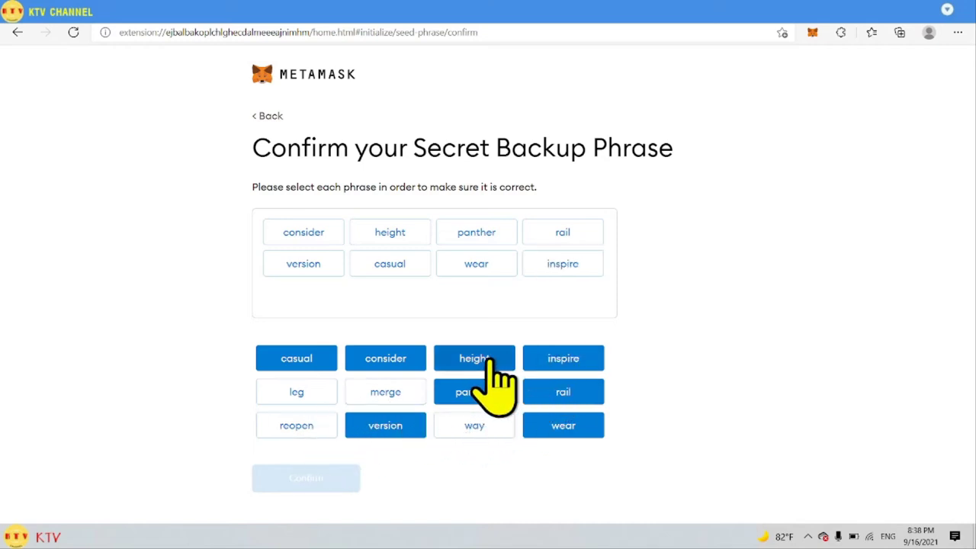
click(303, 426)
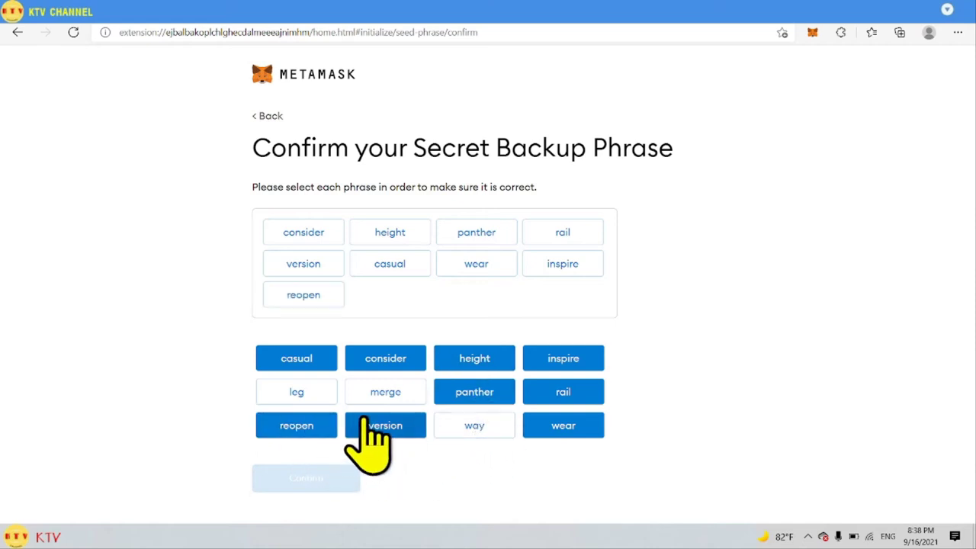
click(299, 392)
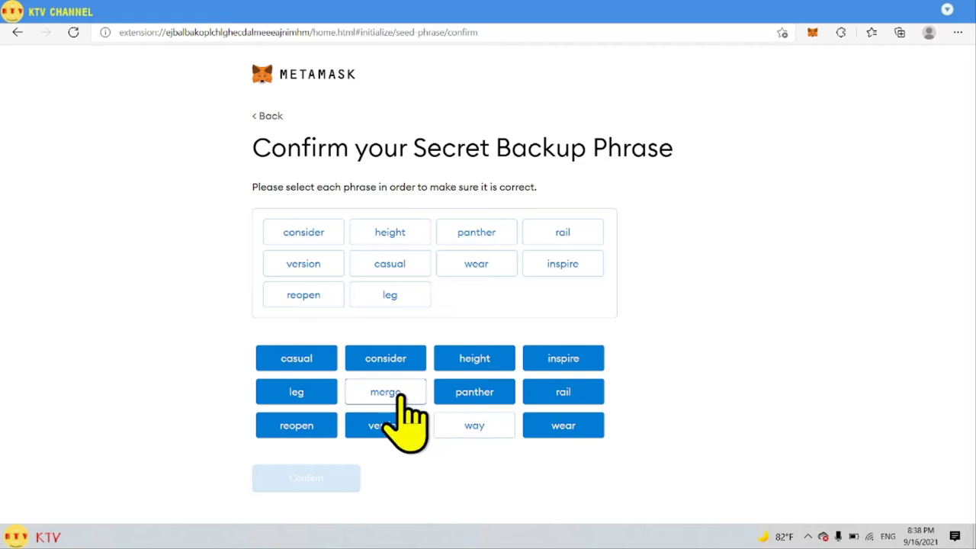
click(398, 391)
click(476, 429)
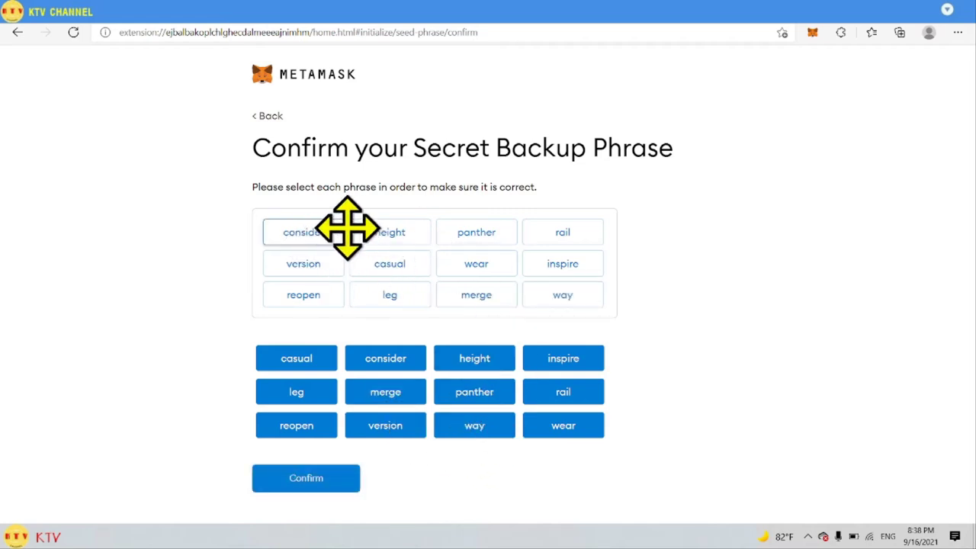
click(318, 478)
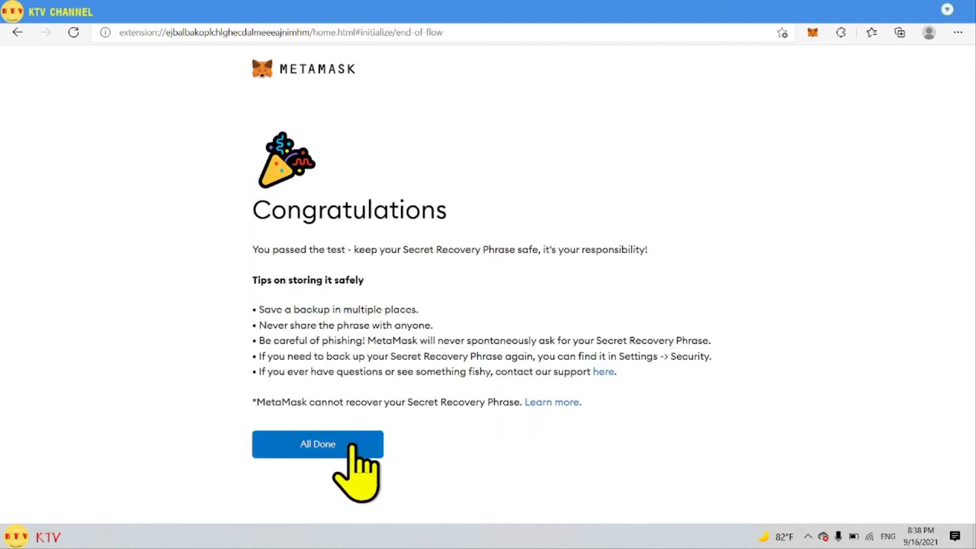
Step: Finish the wallet setup and dismiss the What's new notice
click(336, 450)
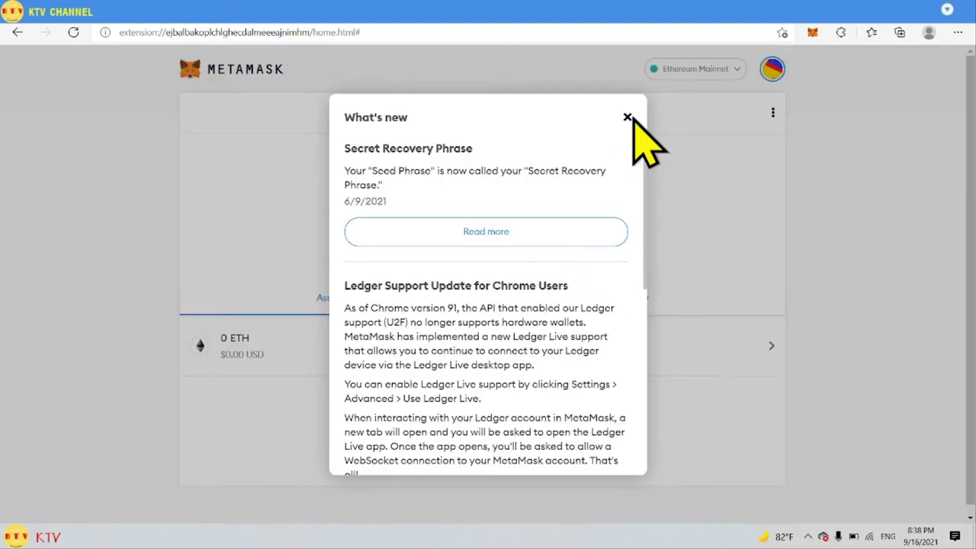
click(628, 119)
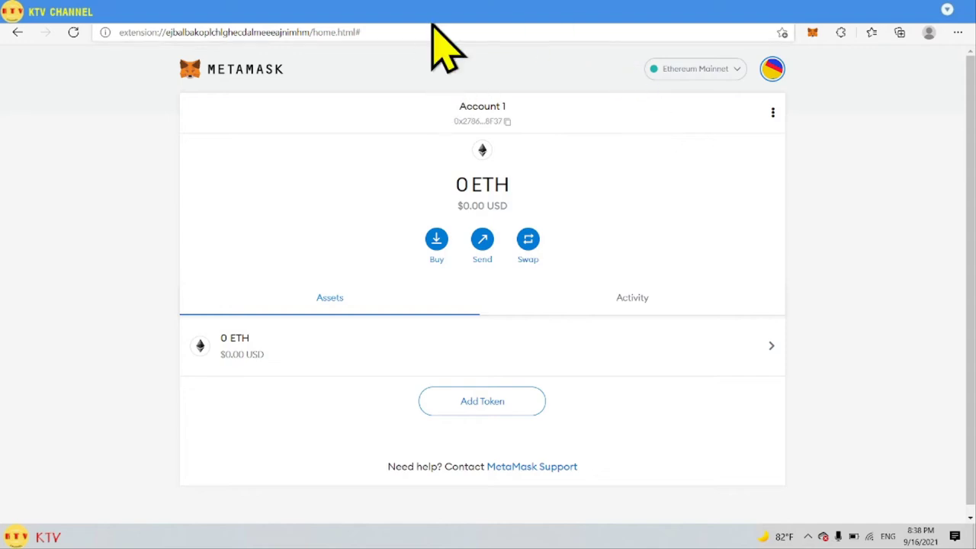
Step: Open the Custom RPC form for adding a new network to the wallet
click(737, 70)
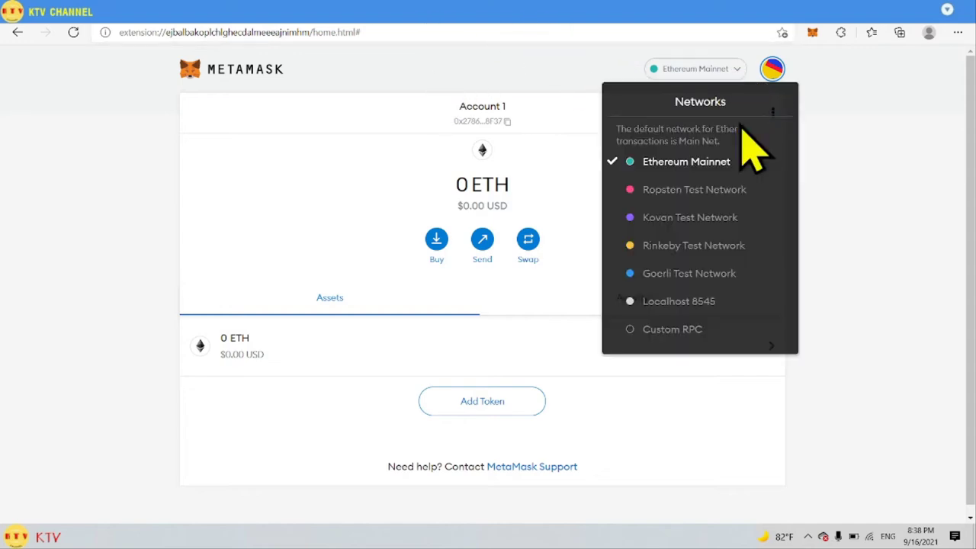
click(690, 334)
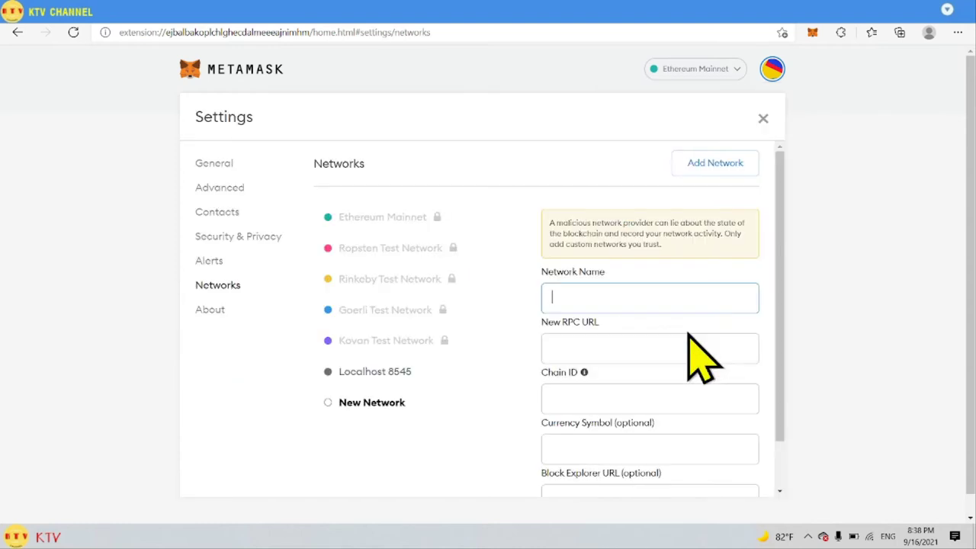
scroll(782, 288, down, 1)
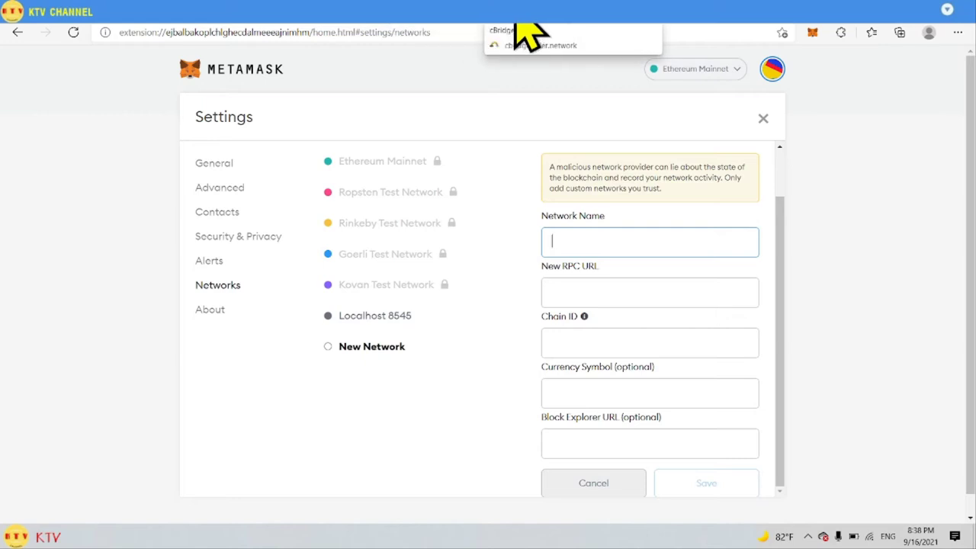
Step: Take the network name from the Arbitrum bridge tutorial page and name the new MetaMask network Arb1
click(547, 23)
click(448, 23)
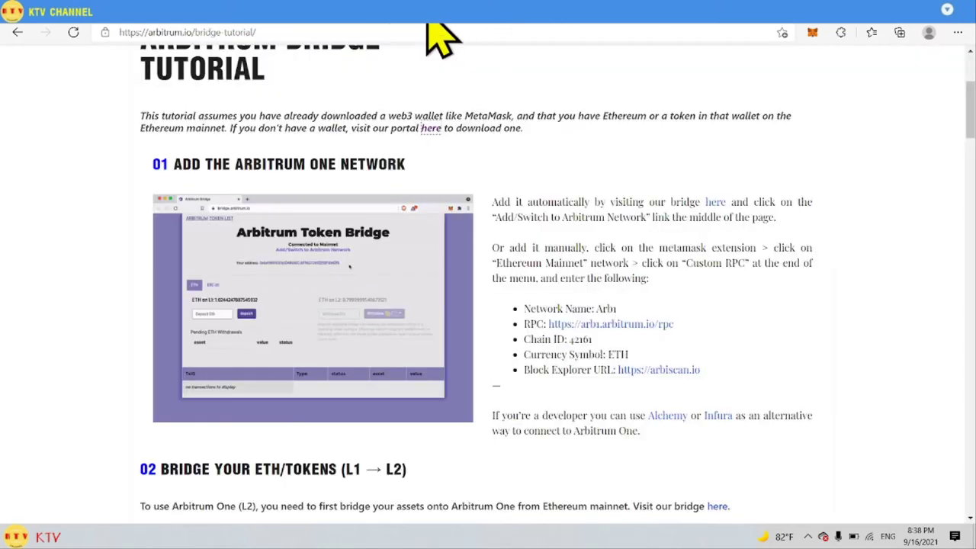
drag(255, 32, 202, 32)
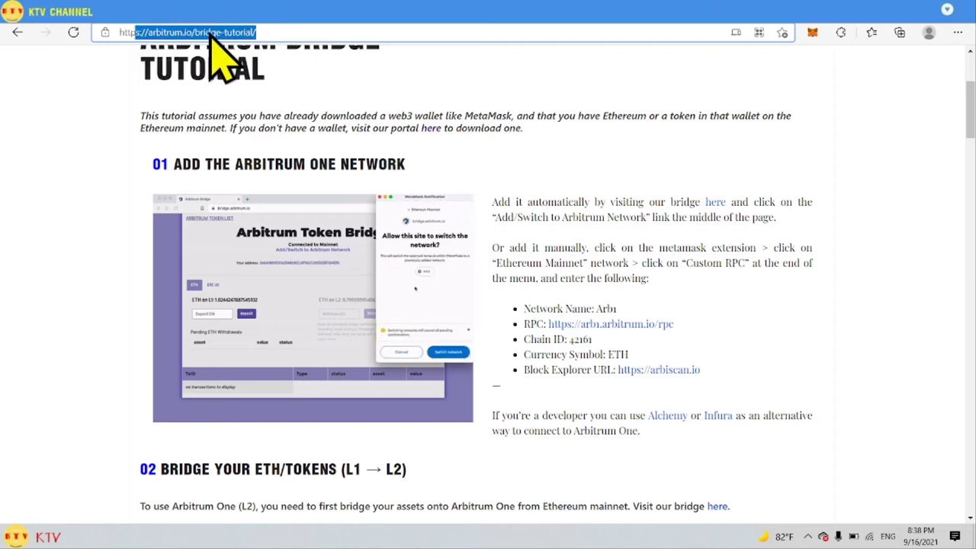
drag(257, 32, 160, 32)
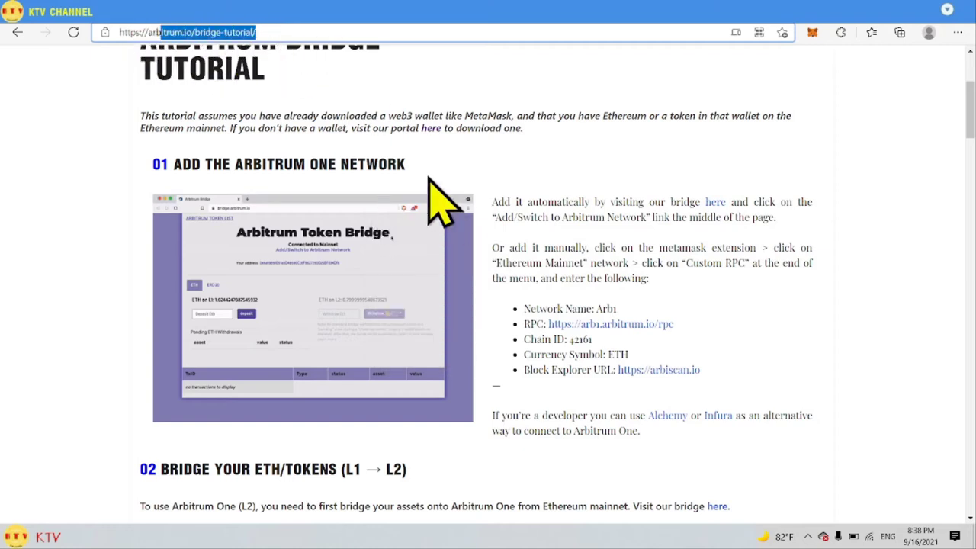
click(623, 269)
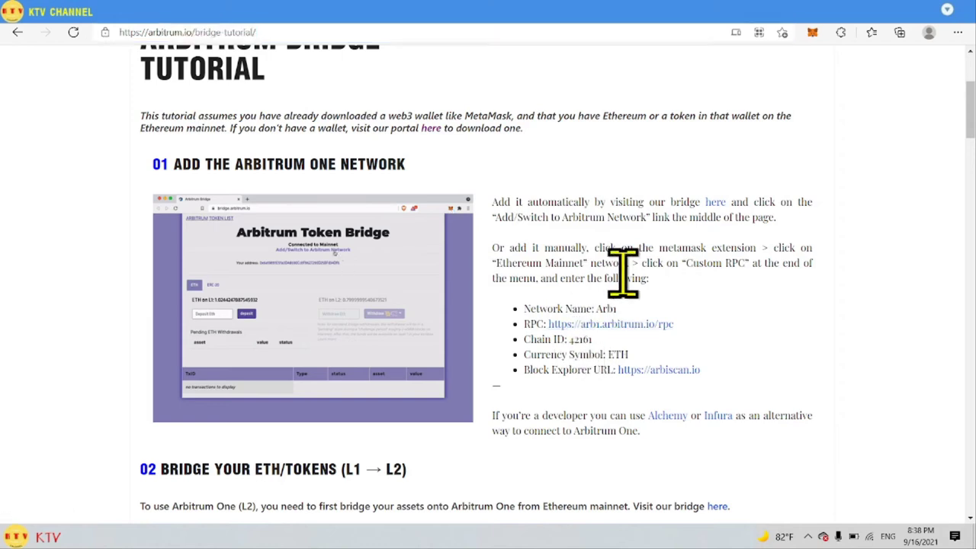
double_click(608, 309)
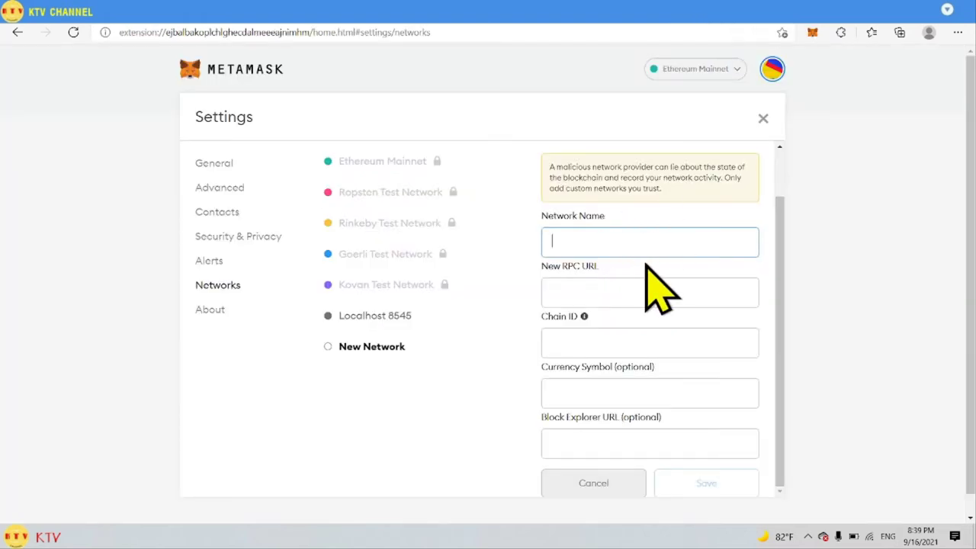
text(Arb1)
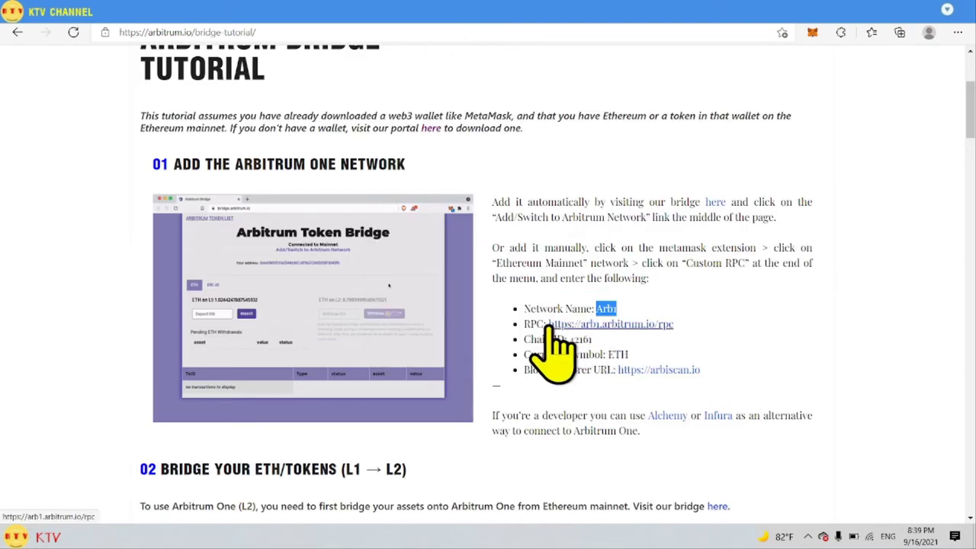
drag(675, 324, 576, 323)
key(ctrl+c)
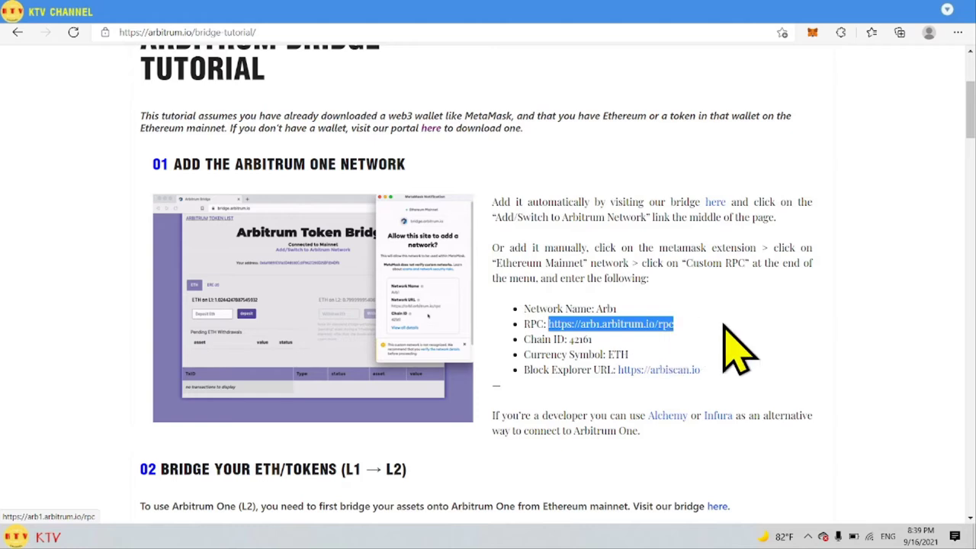
click(686, 17)
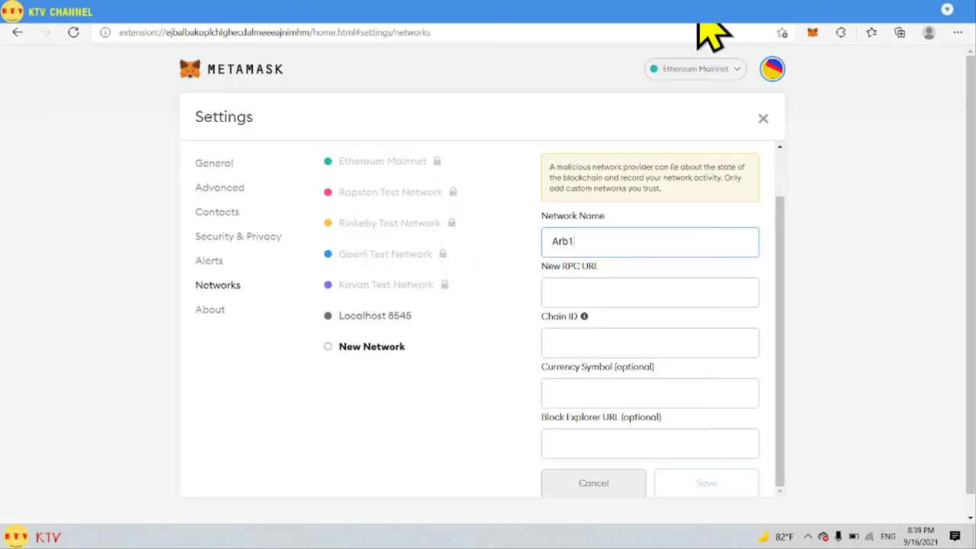
click(588, 285)
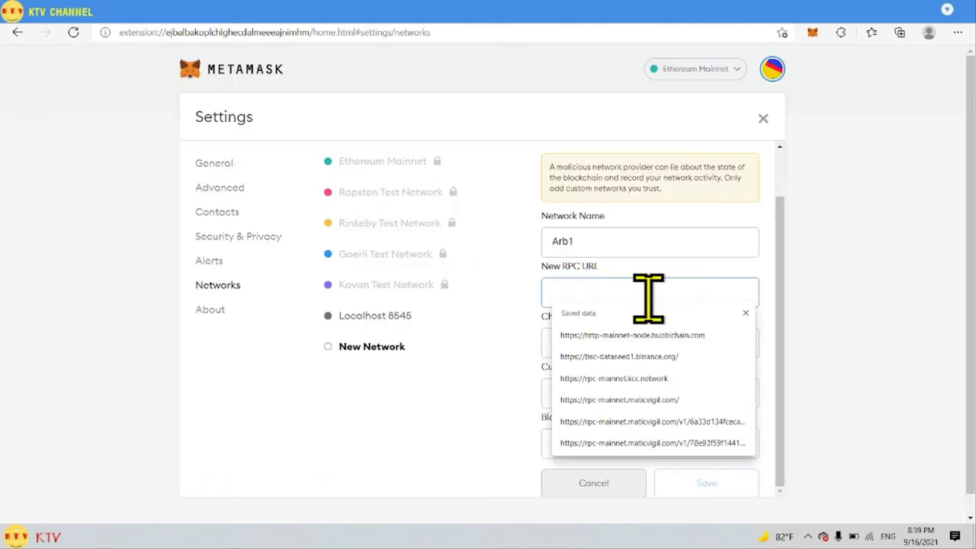
key(ctrl+v)
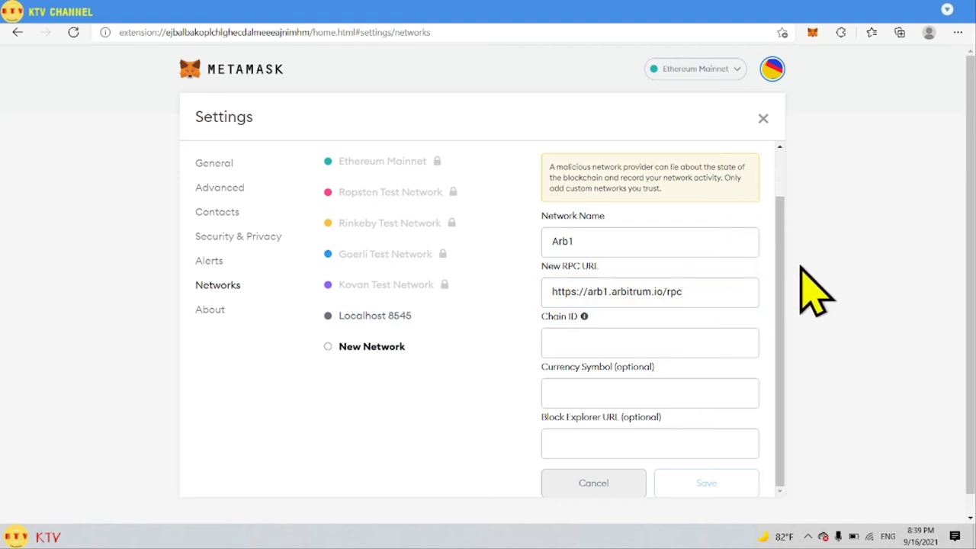
Step: Look up the chain ID in the Arbitrum tutorial and set the network's Chain ID to 42161
click(438, 18)
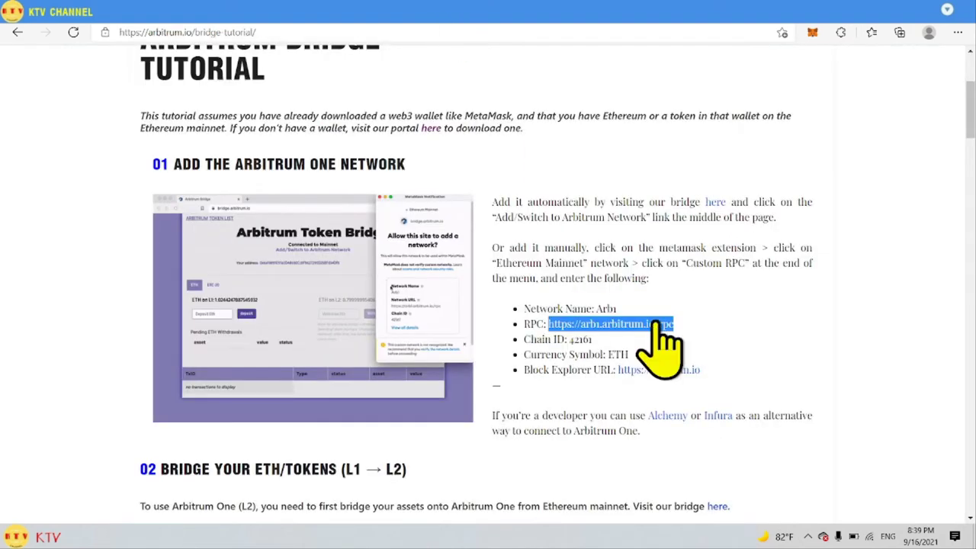
drag(569, 339, 577, 340)
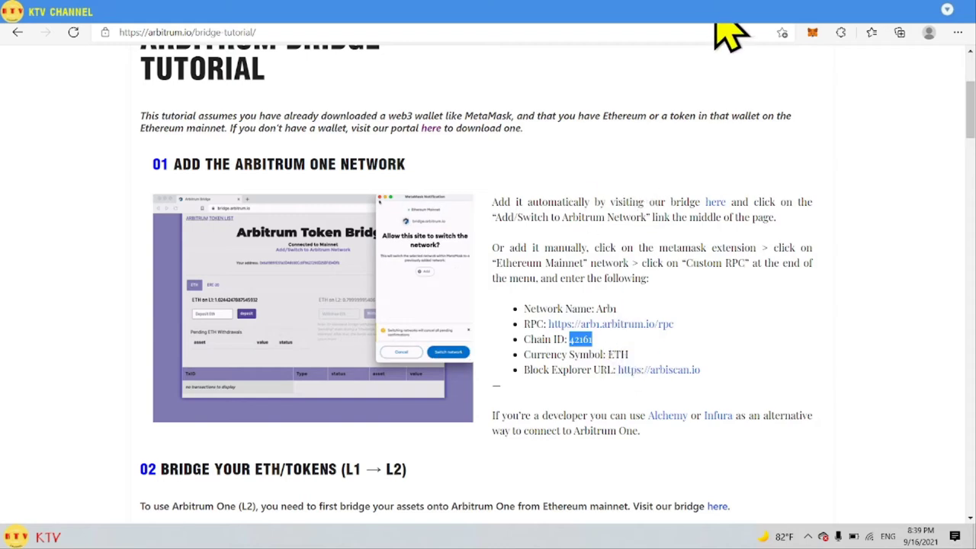
click(718, 22)
click(614, 343)
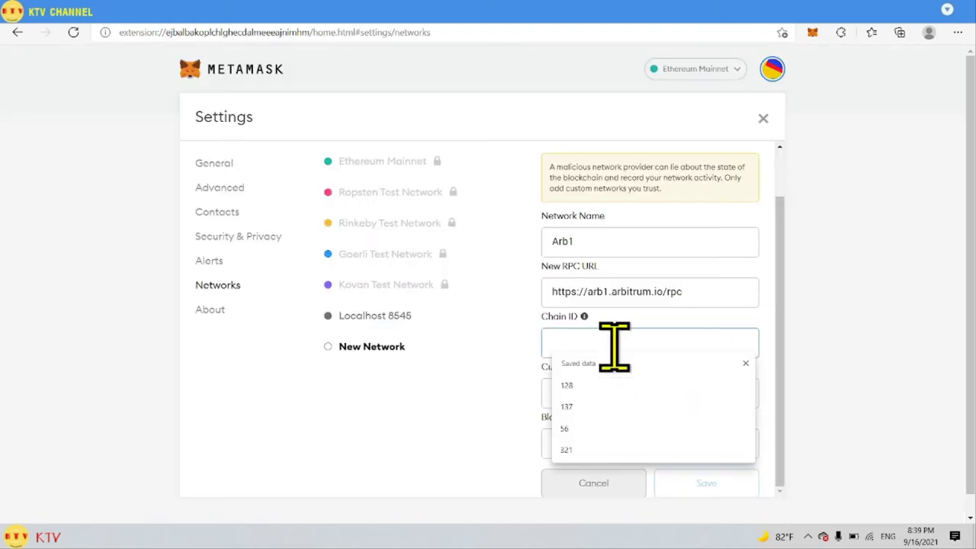
text(42161)
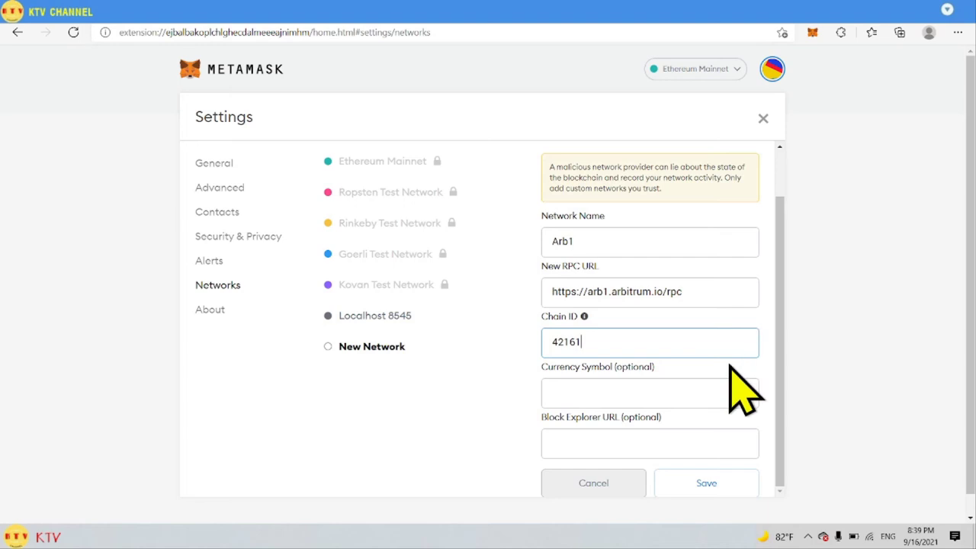
Step: Take the currency symbol from the Arbitrum tutorial and set the network's Currency Symbol to ETH
click(697, 390)
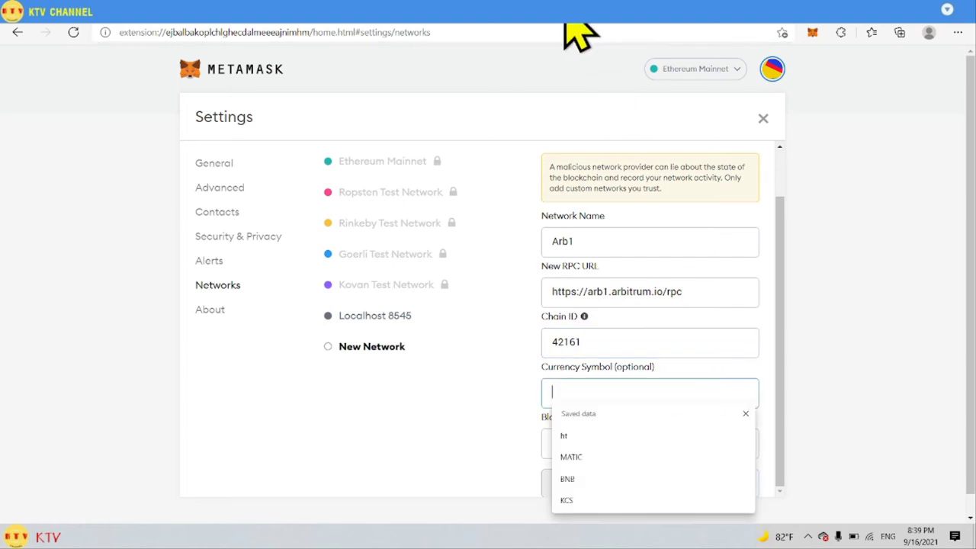
click(407, 23)
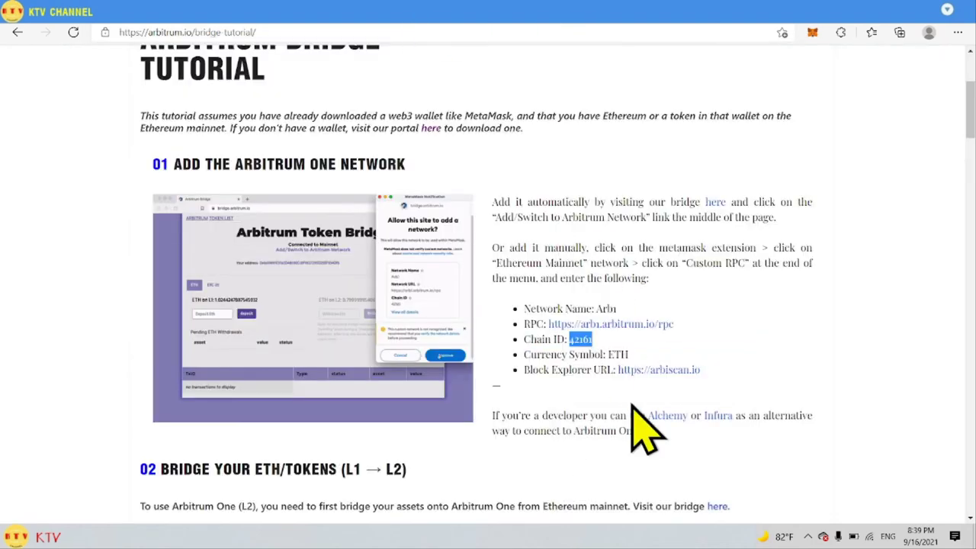
double_click(618, 355)
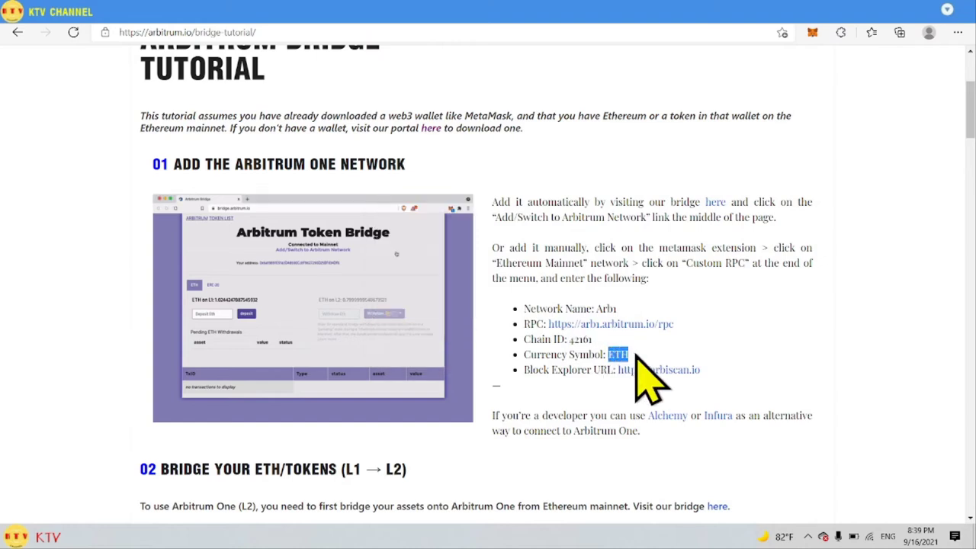
click(674, 11)
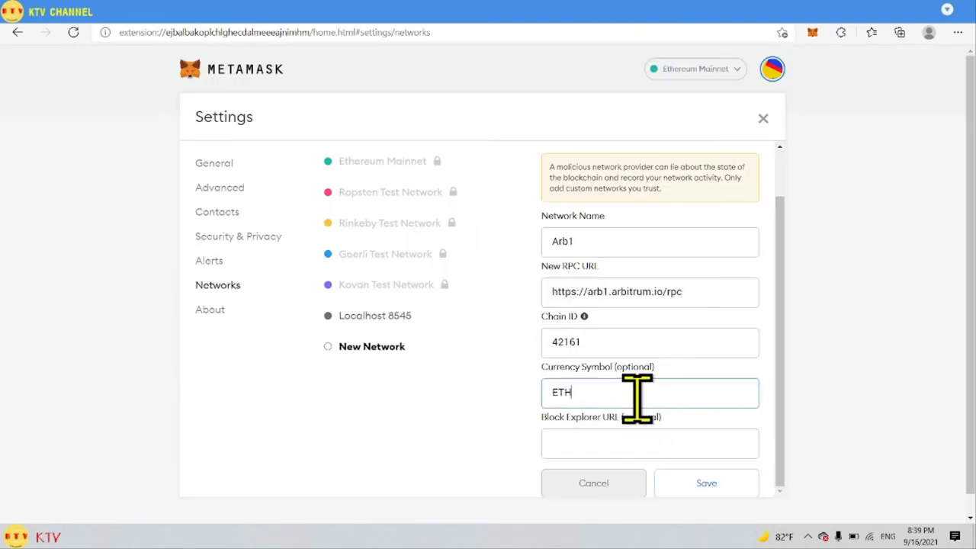
click(407, 17)
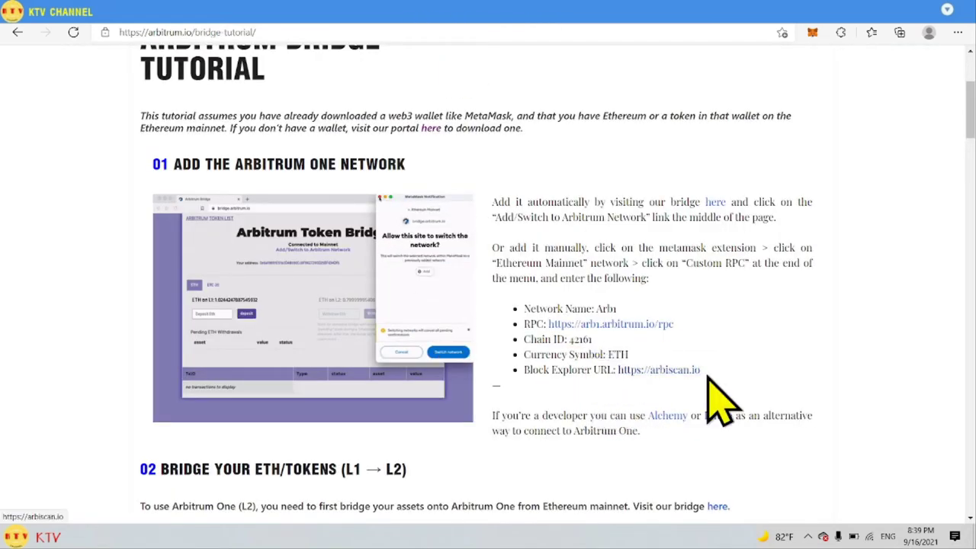
drag(699, 371, 621, 371)
key(ctrl+c)
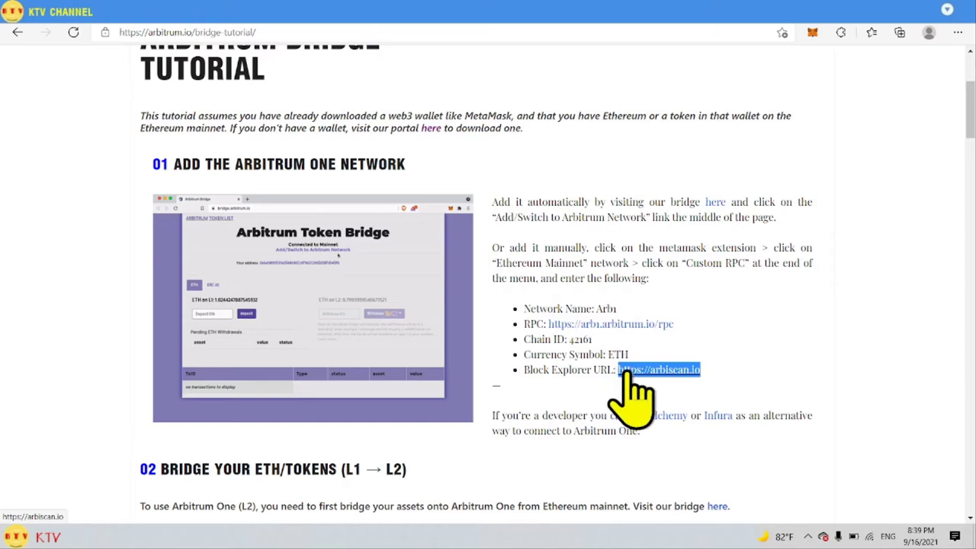
click(689, 23)
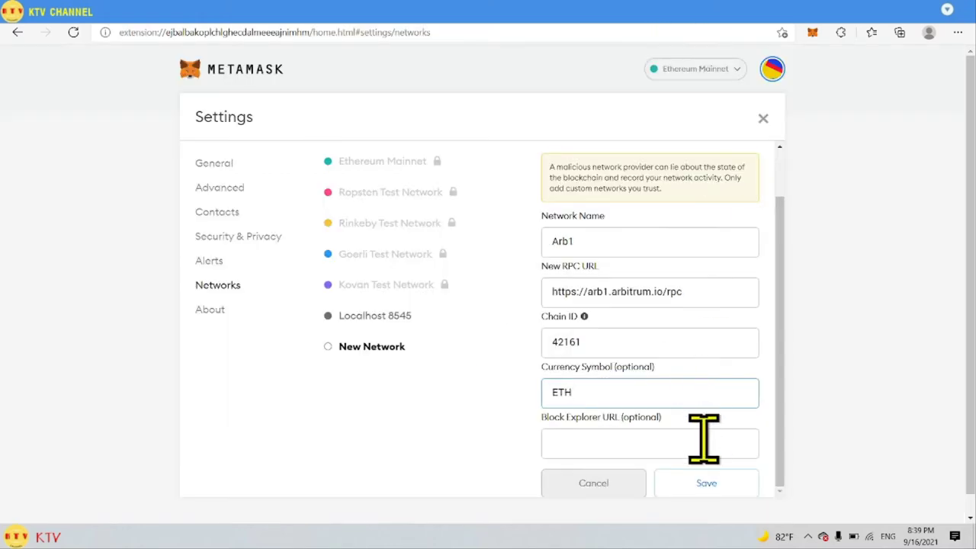
click(663, 446)
key(ctrl+v)
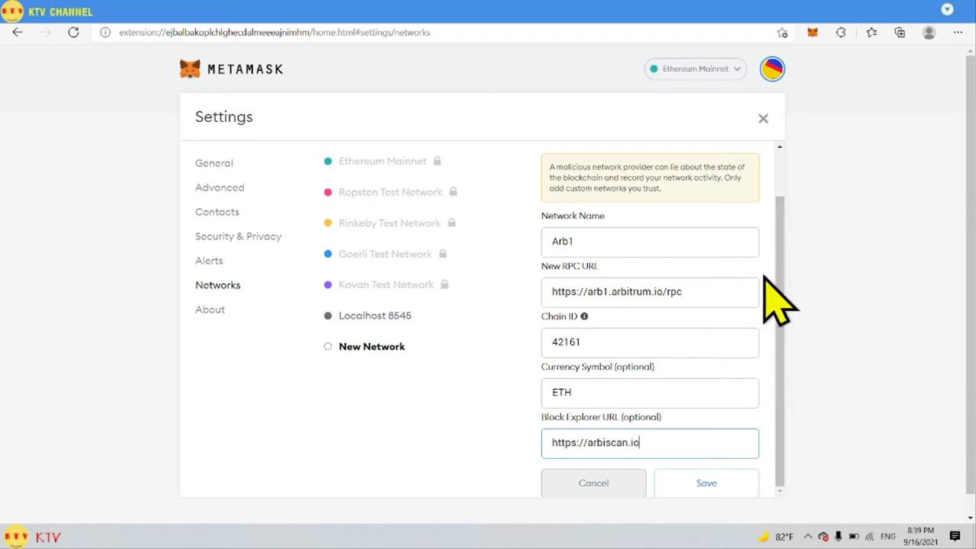
scroll(750, 473, down, 1)
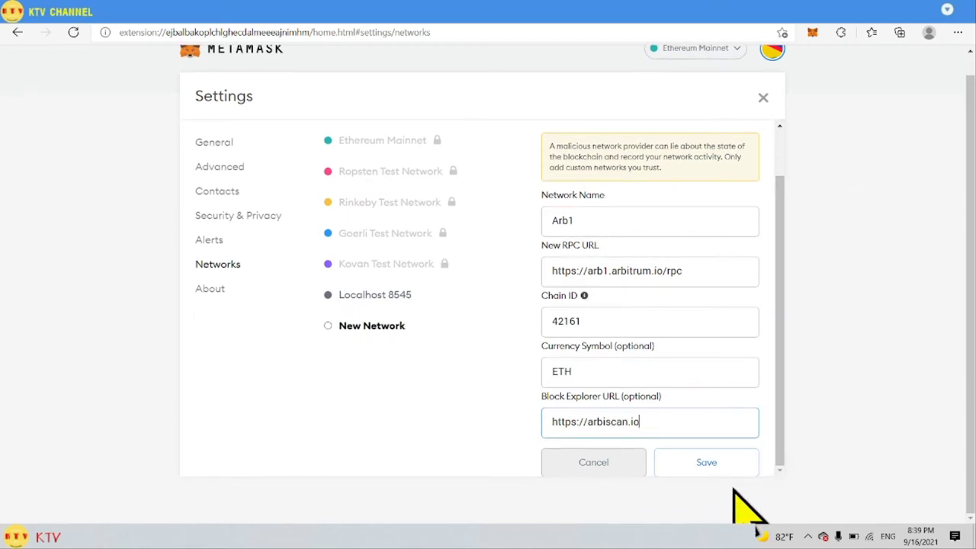
click(705, 462)
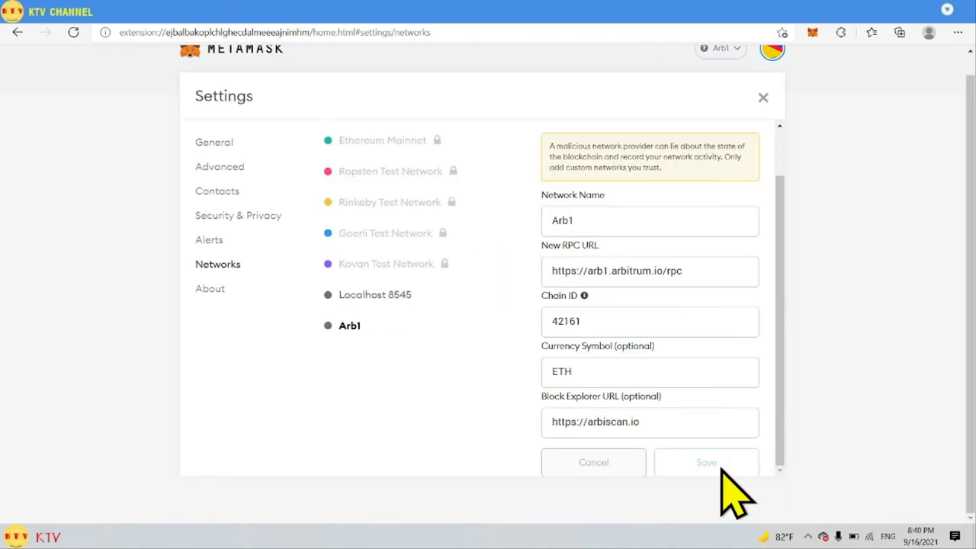
Step: Copy the whole Block Explorer URL from the saved Arb1 network's settings
scroll(769, 377, up, 2)
scroll(846, 335, up, 1)
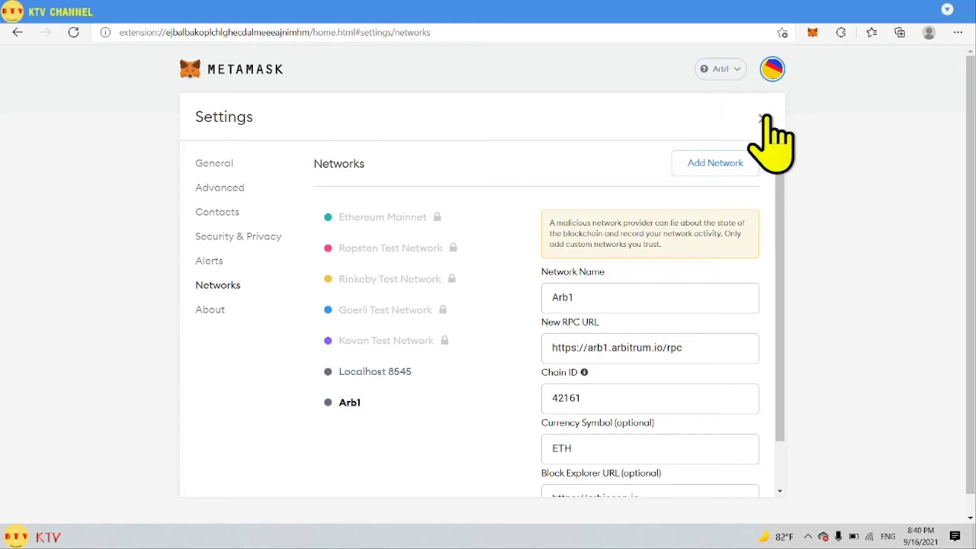
scroll(781, 224, down, 1)
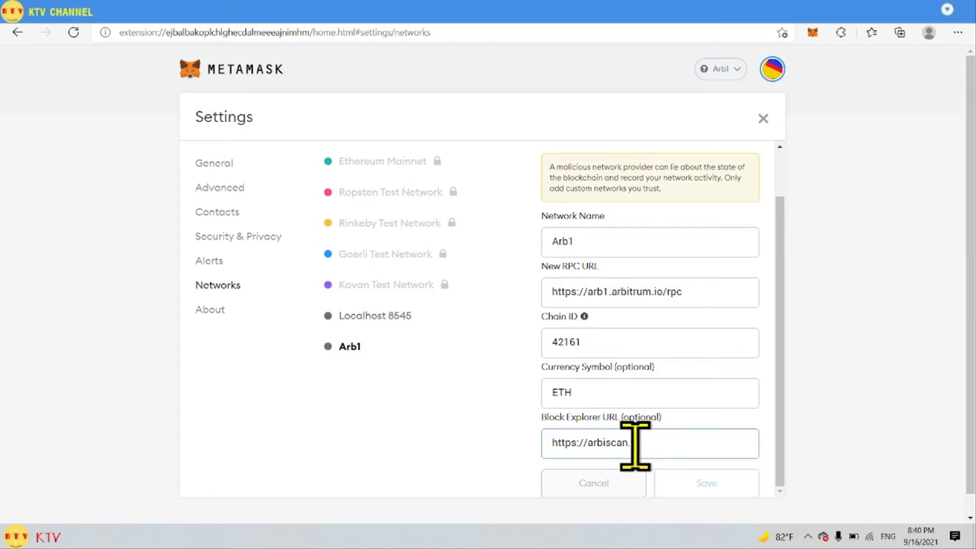
triple_click(570, 444)
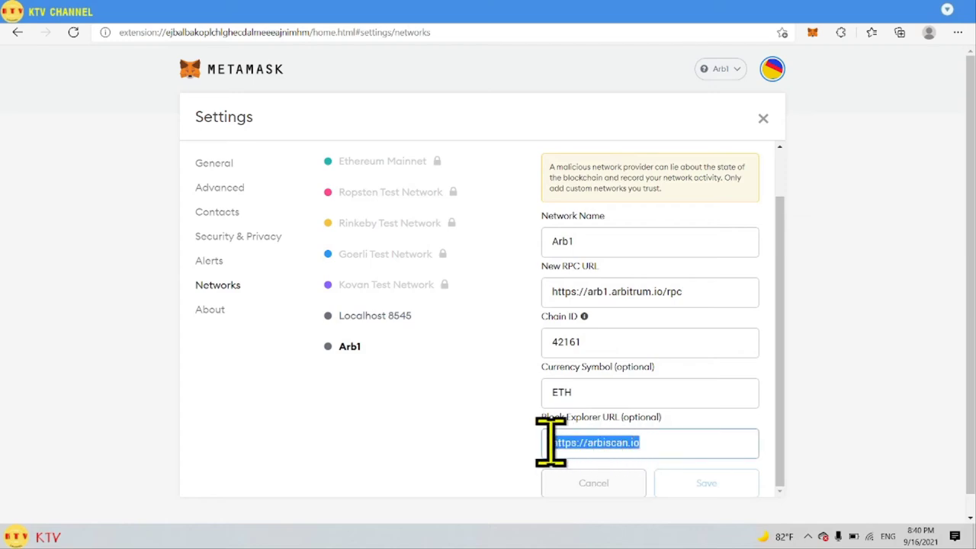
right_click(607, 442)
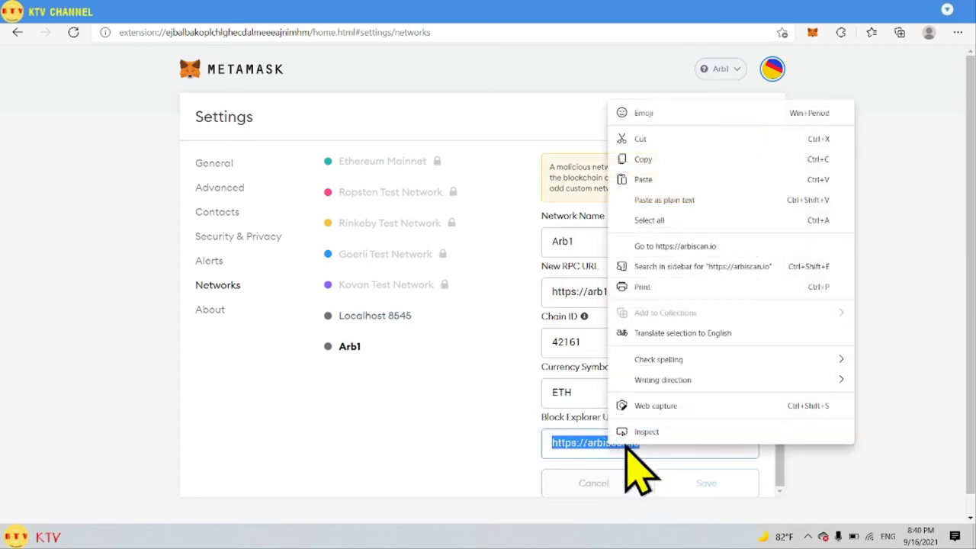
click(665, 160)
scroll(783, 280, up, 1)
scroll(793, 259, down, 1)
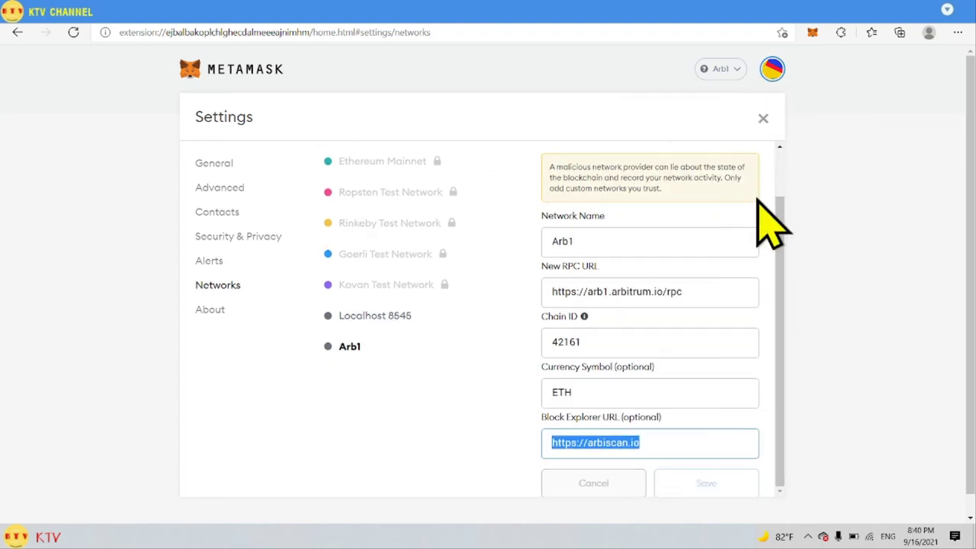
click(763, 119)
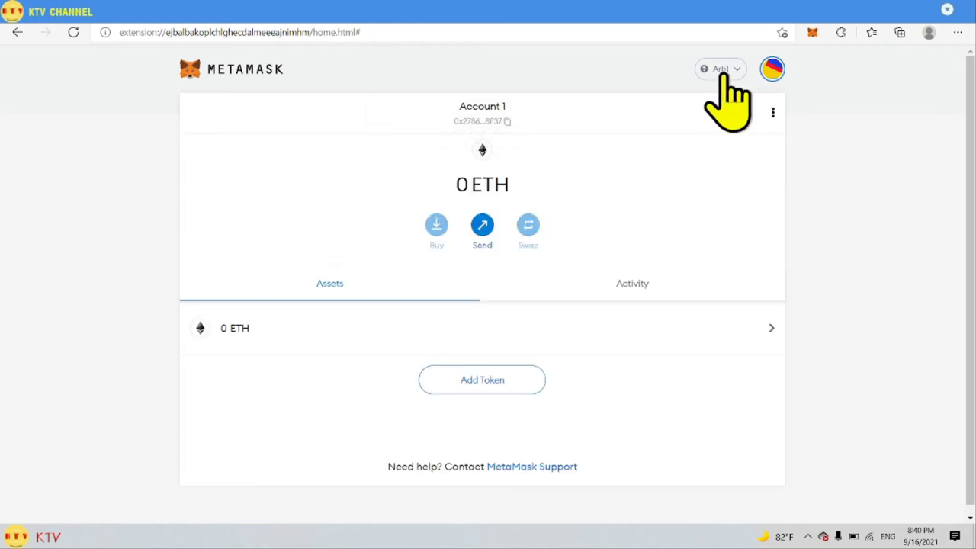
key(ctrl+t)
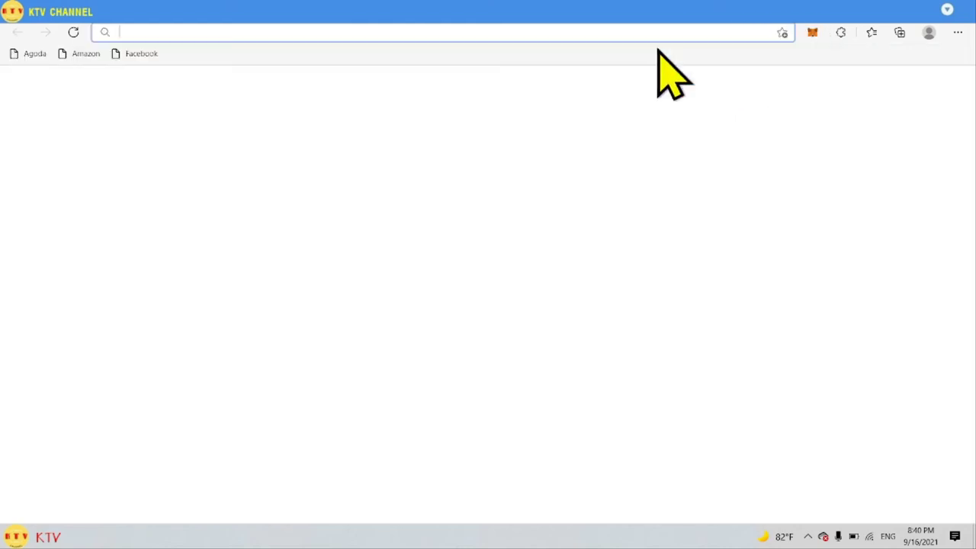
key(ctrl+v)
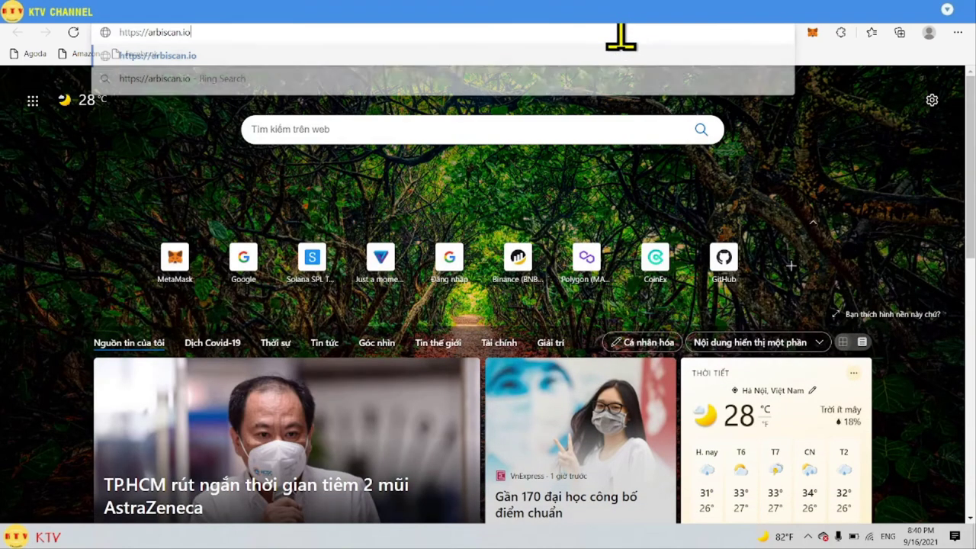
click(469, 55)
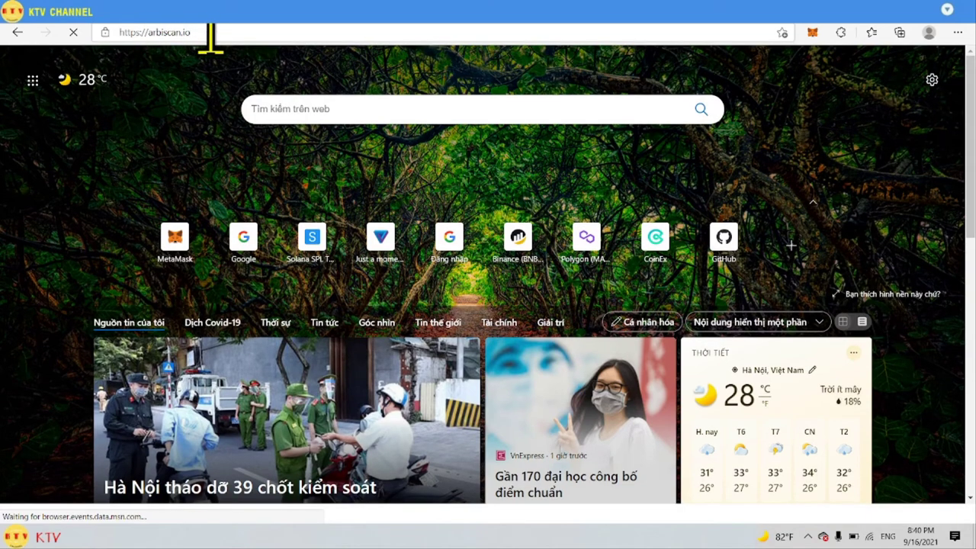
click(131, 35)
Step: Search the Arbitrum One Explorer for usdt and open the Tether USD (USDT) token page
click(483, 157)
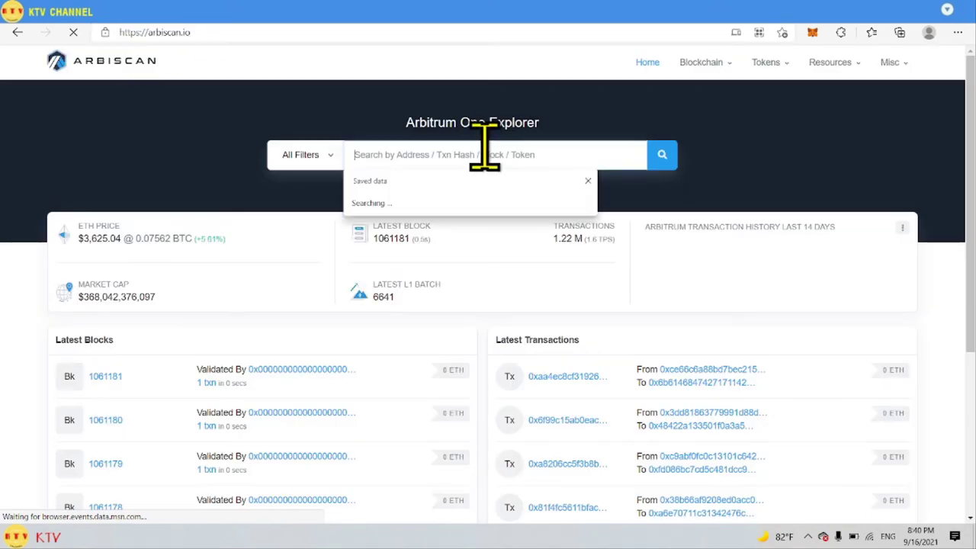
text(us)
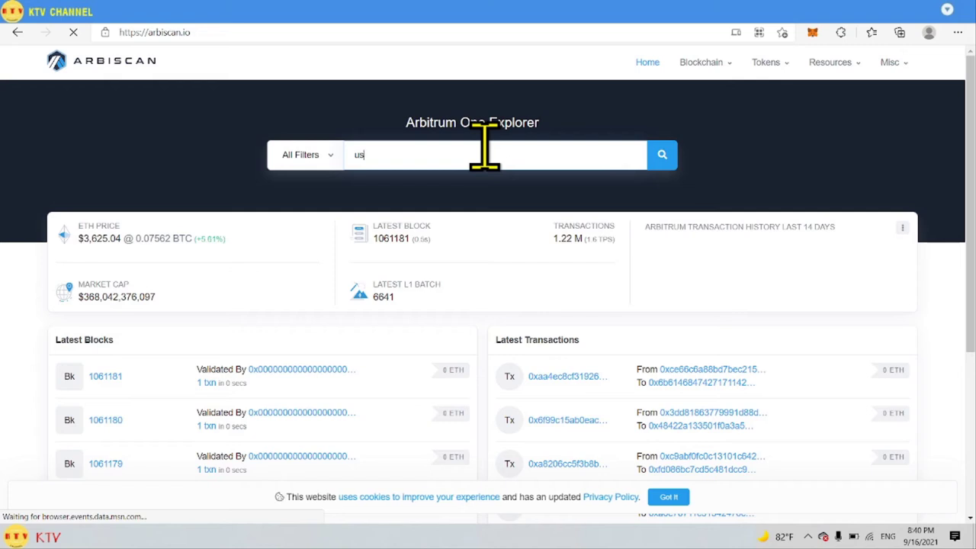
text(d)
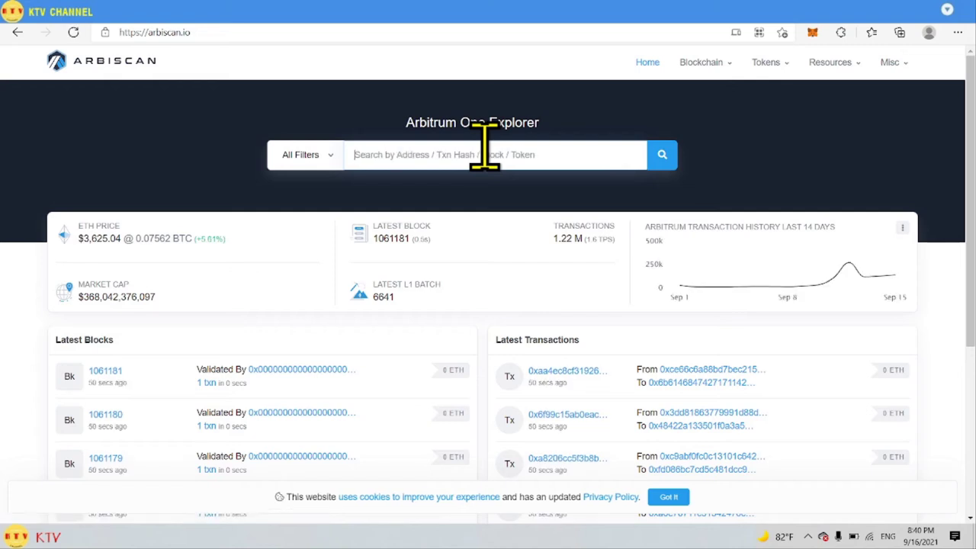
key(BackSpace)
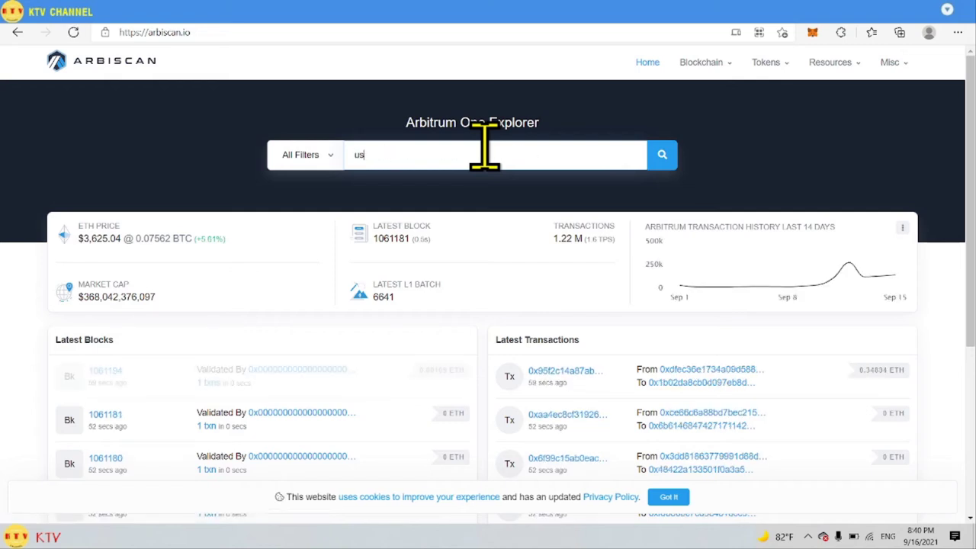
text(dt)
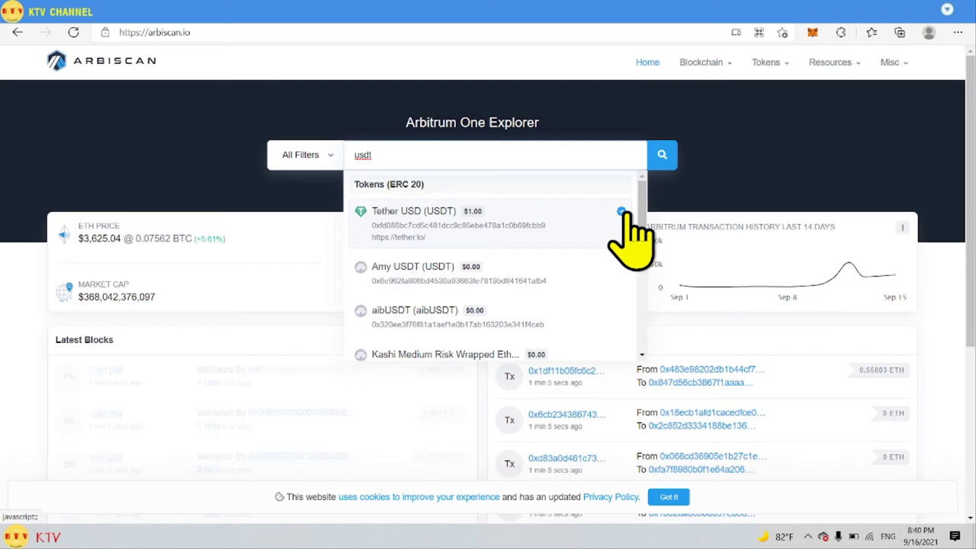
click(509, 217)
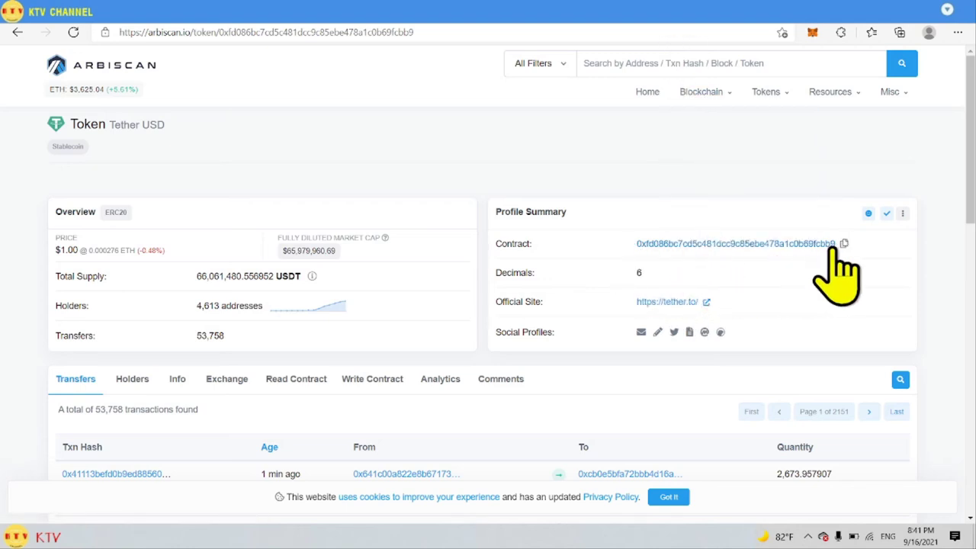
Step: Add USDT to the MetaMask account as a custom token using the contract address from Arbiscan, and return to the account overview
click(648, 15)
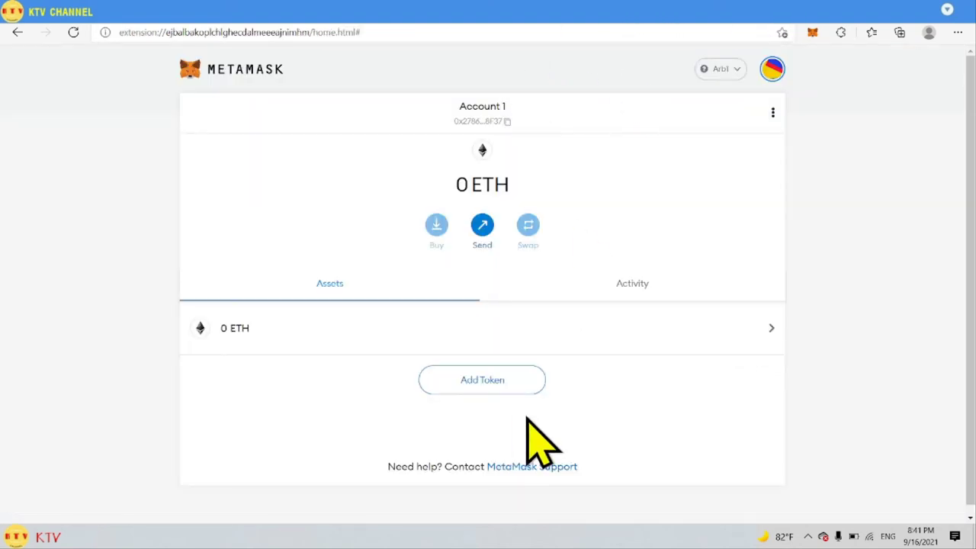
click(492, 385)
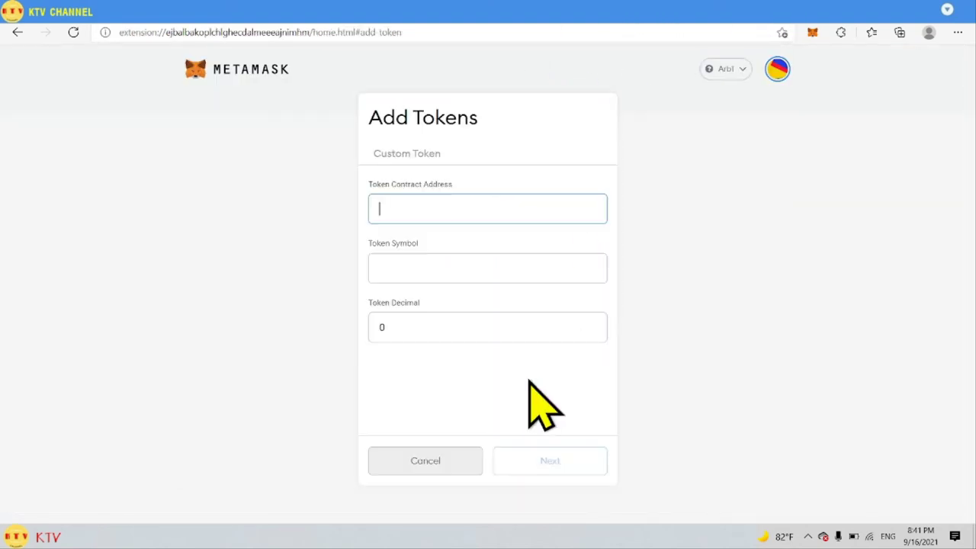
right_click(440, 208)
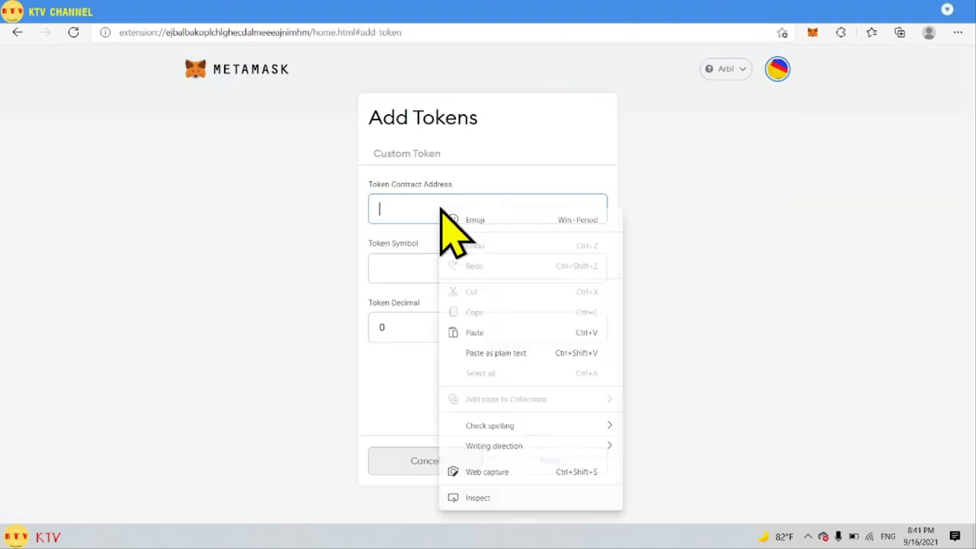
click(489, 340)
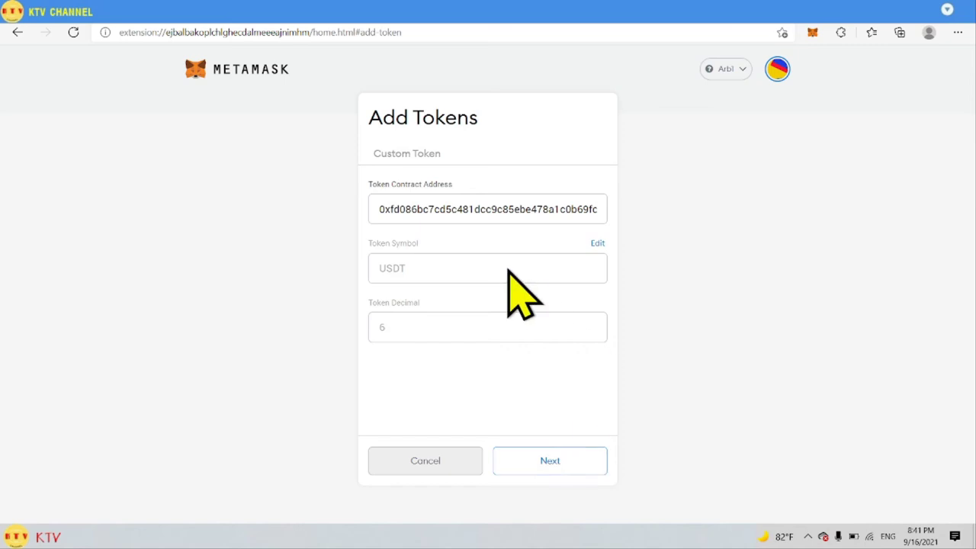
click(553, 460)
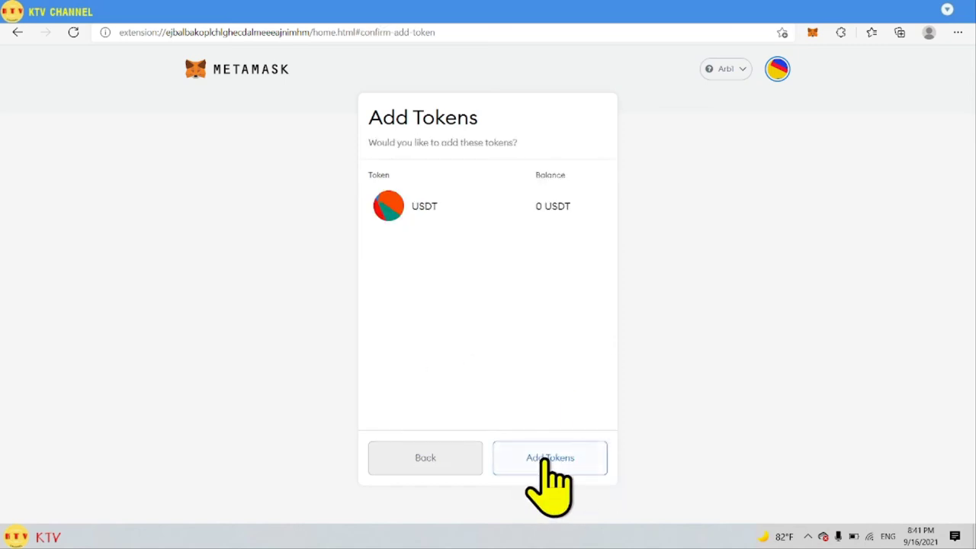
click(548, 462)
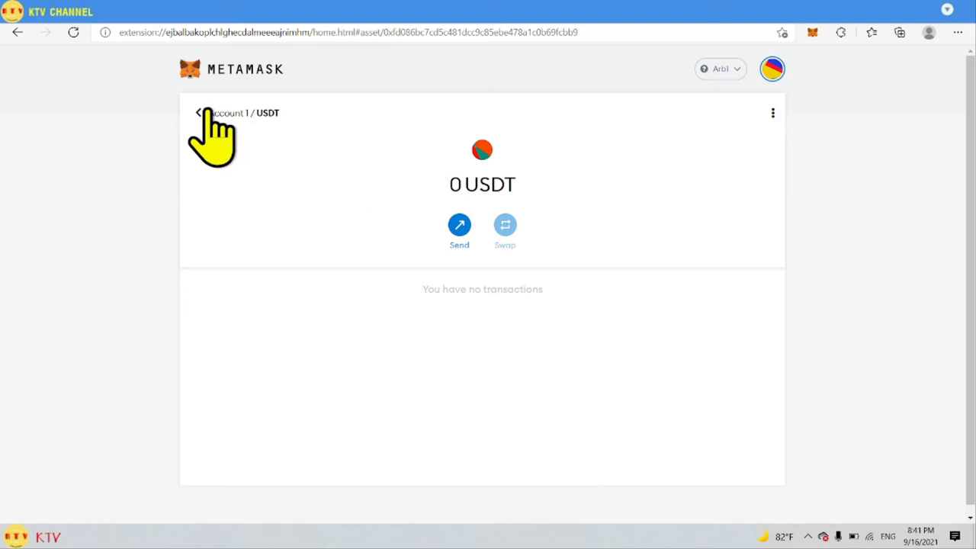
click(202, 112)
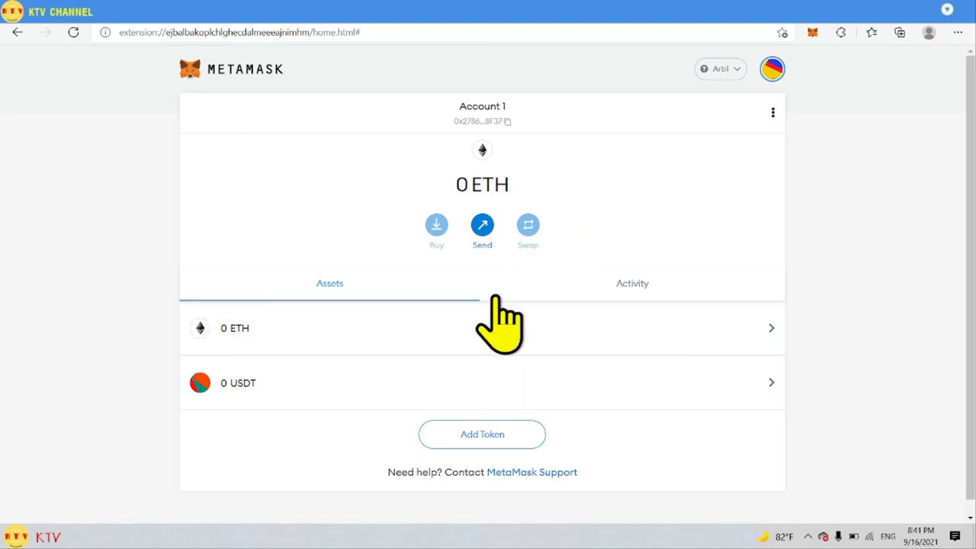
Step: Go back to the Arbitrum bridge tutorial page and examine its web address
click(478, 22)
click(377, 23)
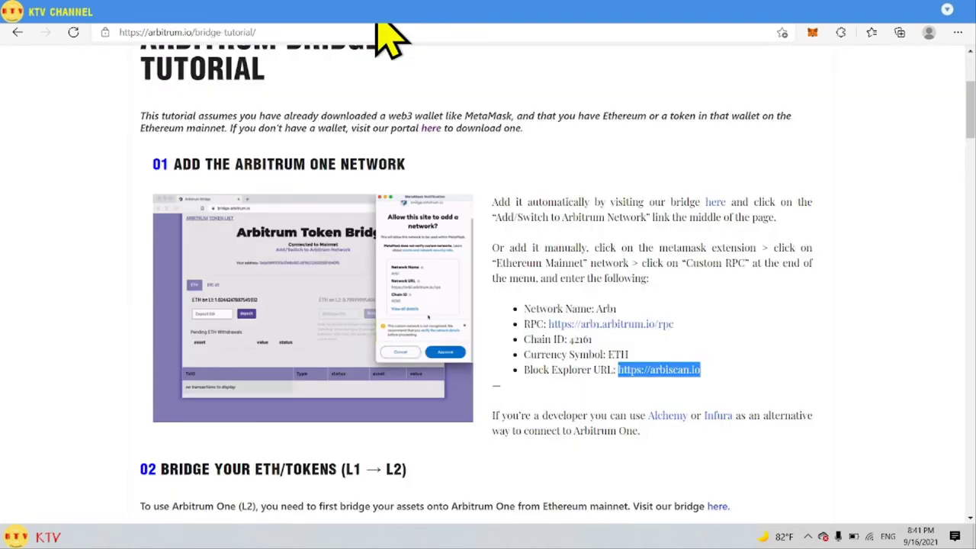
click(909, 304)
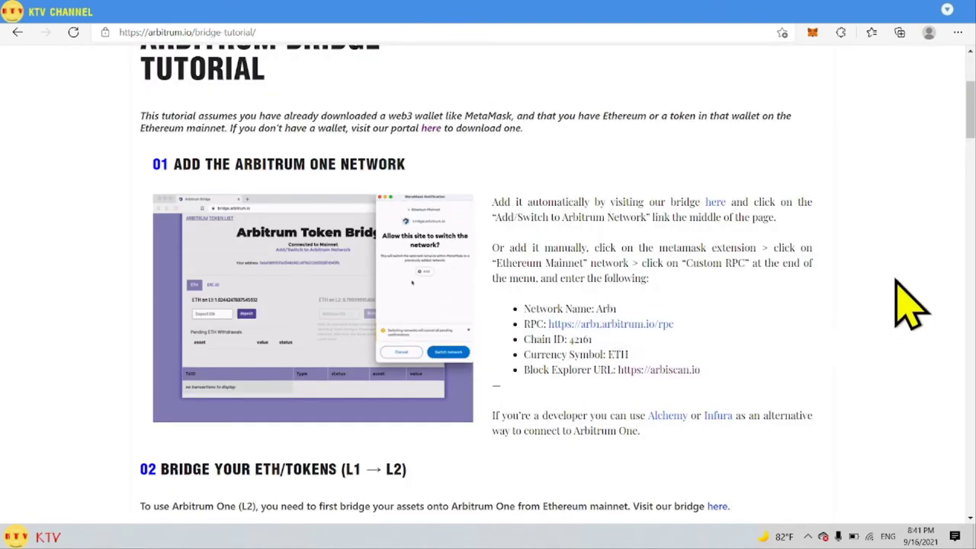
click(270, 32)
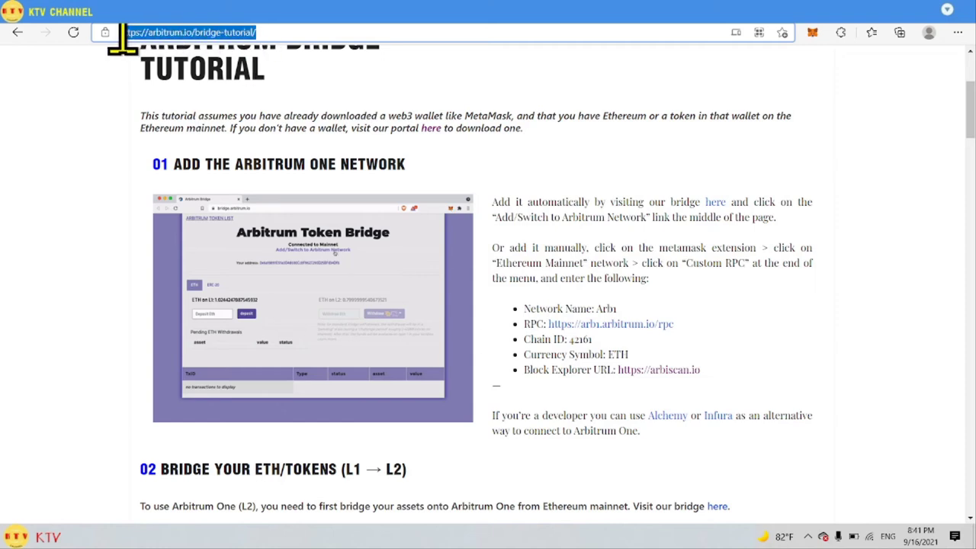
click(292, 35)
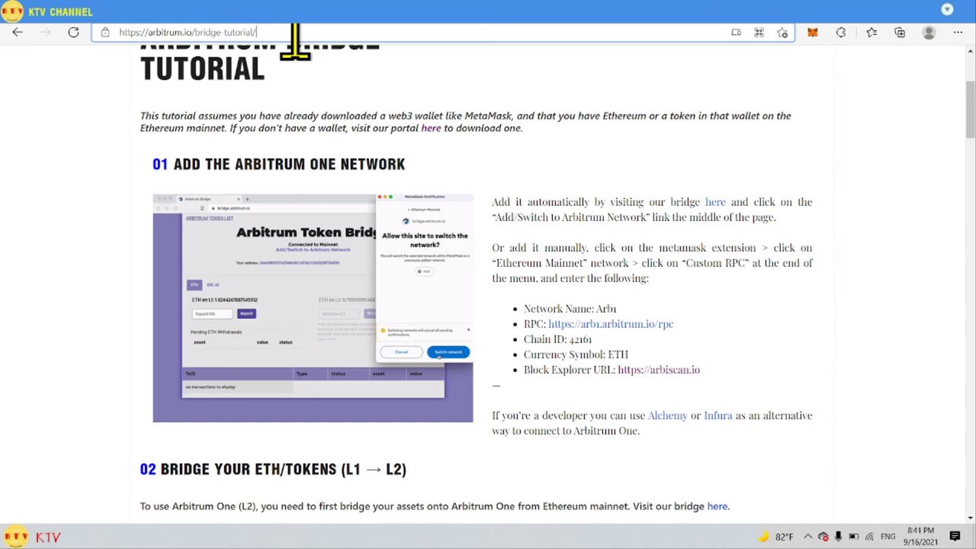
click(134, 35)
Step: Go to the cBridge transfer page and examine its address, cbridge.celer.network/#/transfer
click(671, 213)
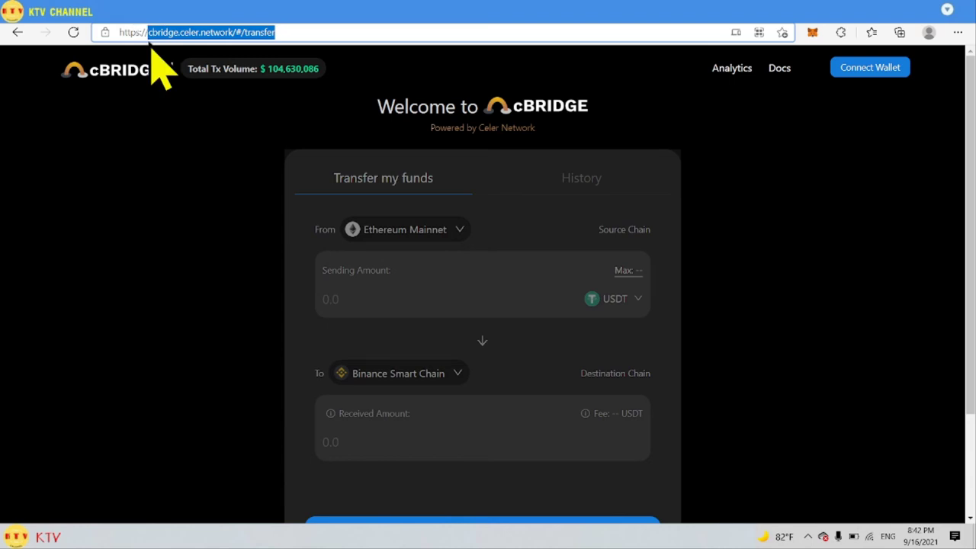
click(176, 123)
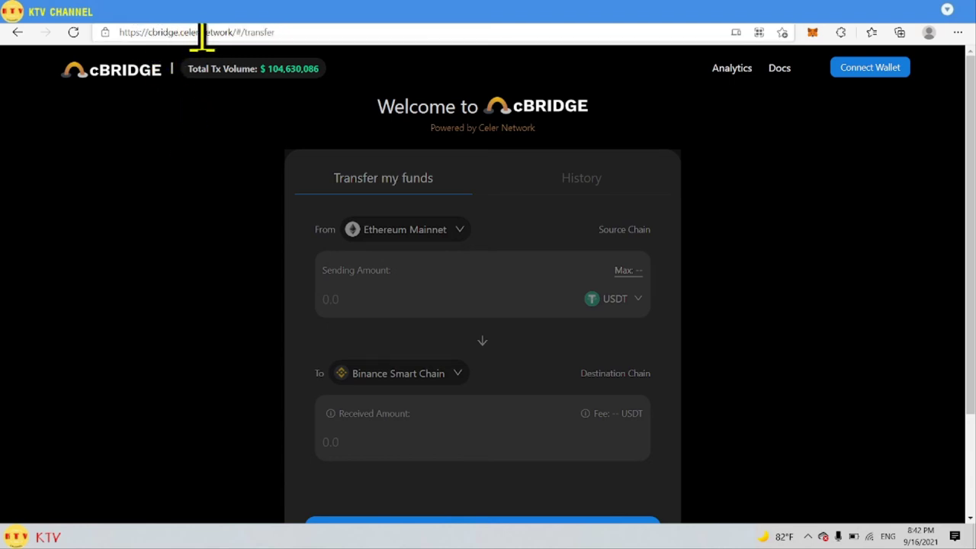
drag(298, 37, 145, 37)
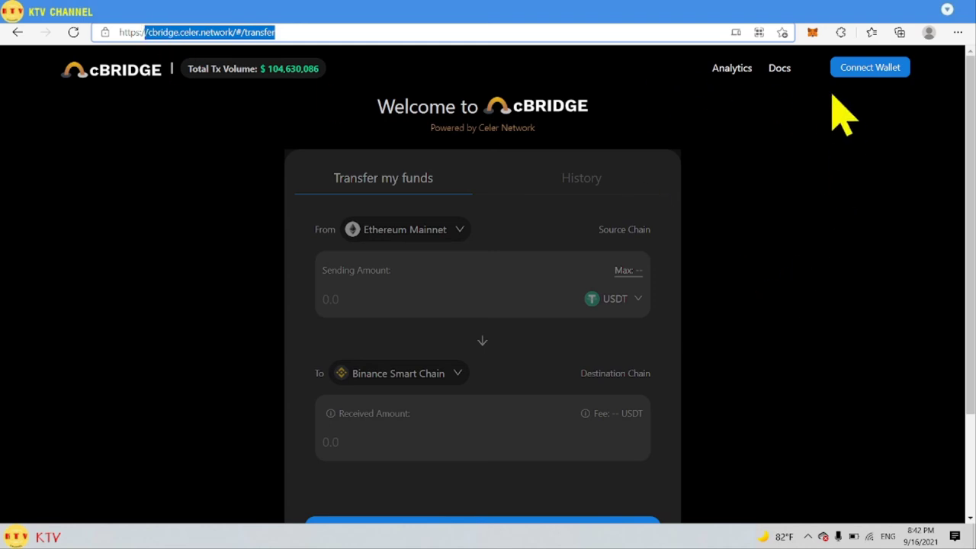
Step: Try to connect the MetaMask wallet to cBridge
click(863, 67)
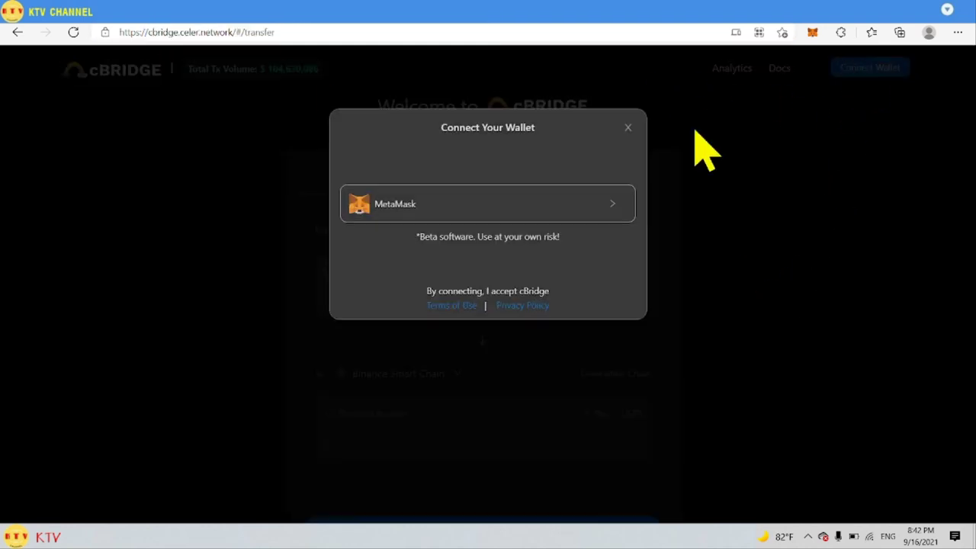
click(433, 200)
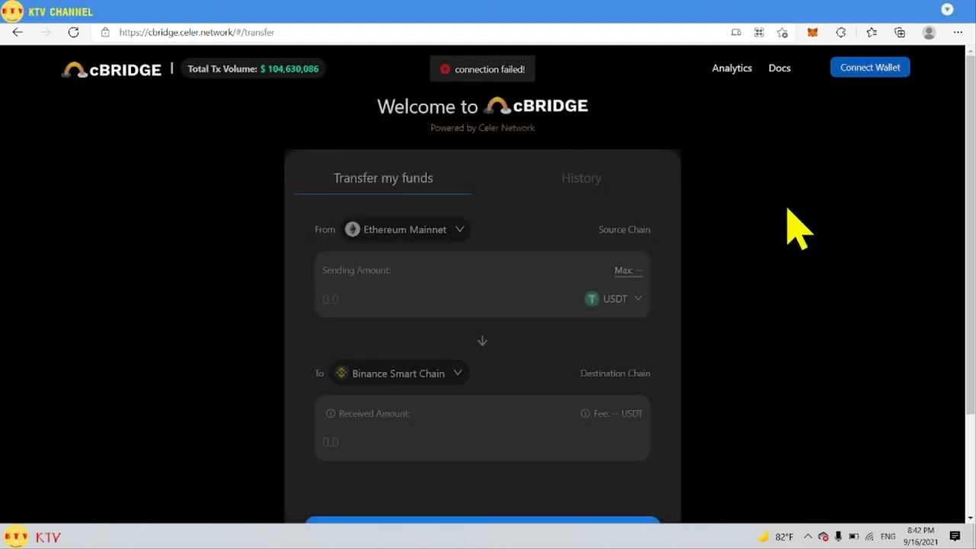
click(873, 69)
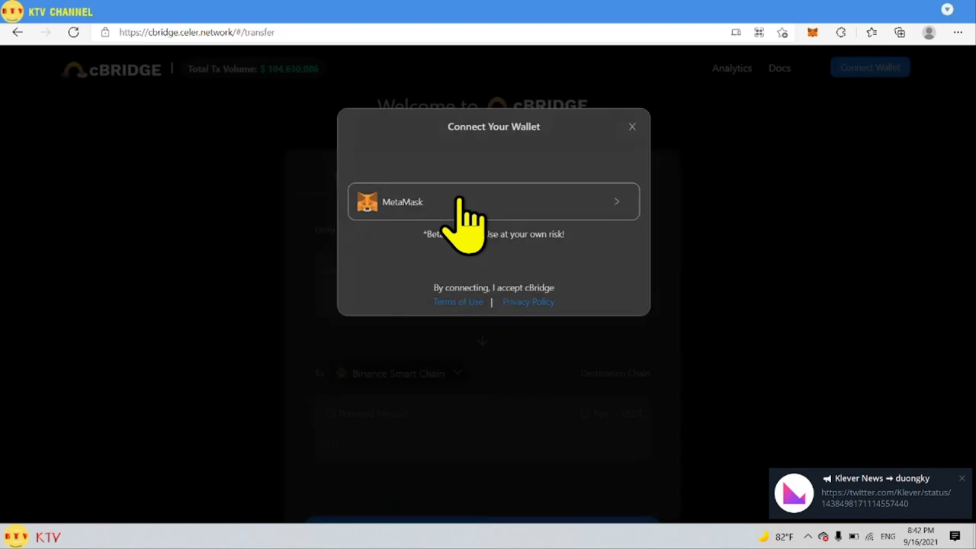
click(459, 202)
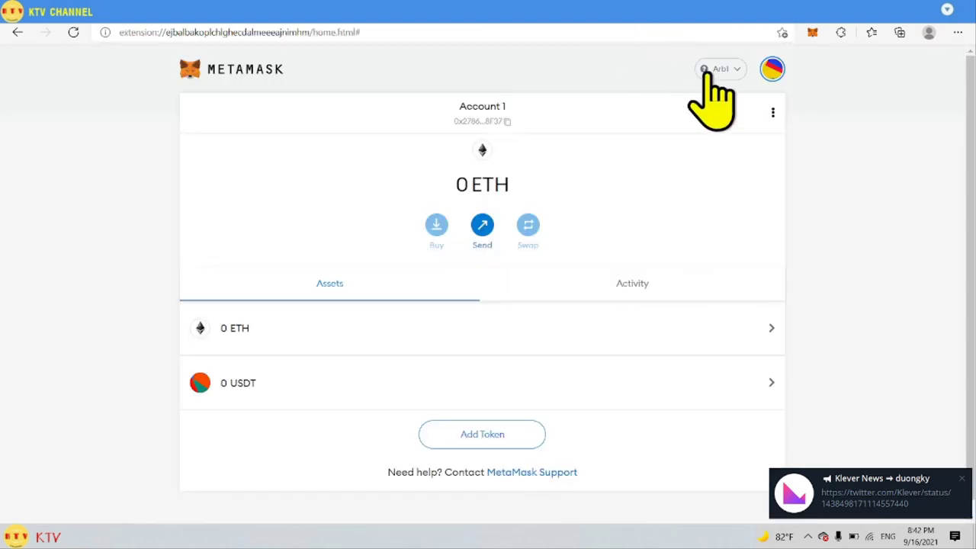
Step: Switch MetaMask to the Ethereum Mainnet network and try again to connect the wallet to cBridge
click(704, 72)
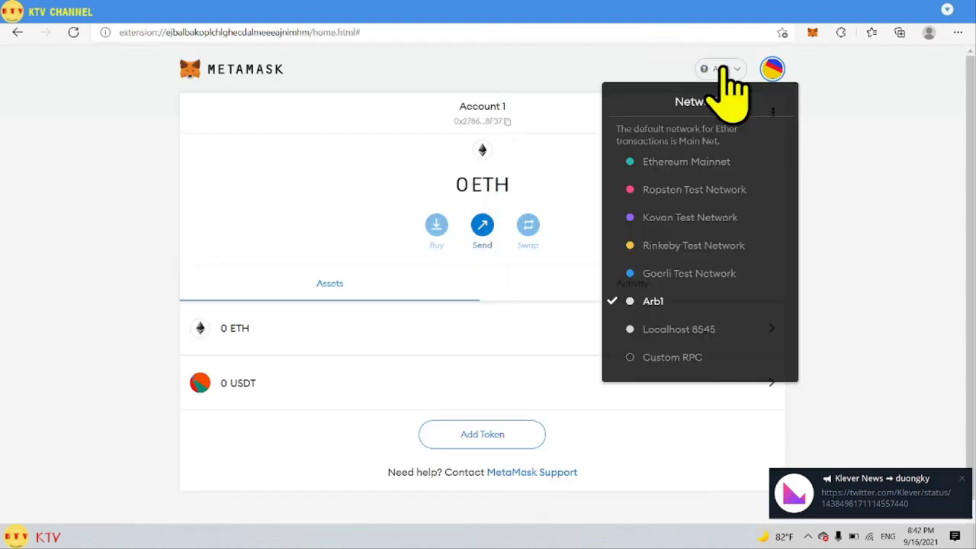
click(705, 162)
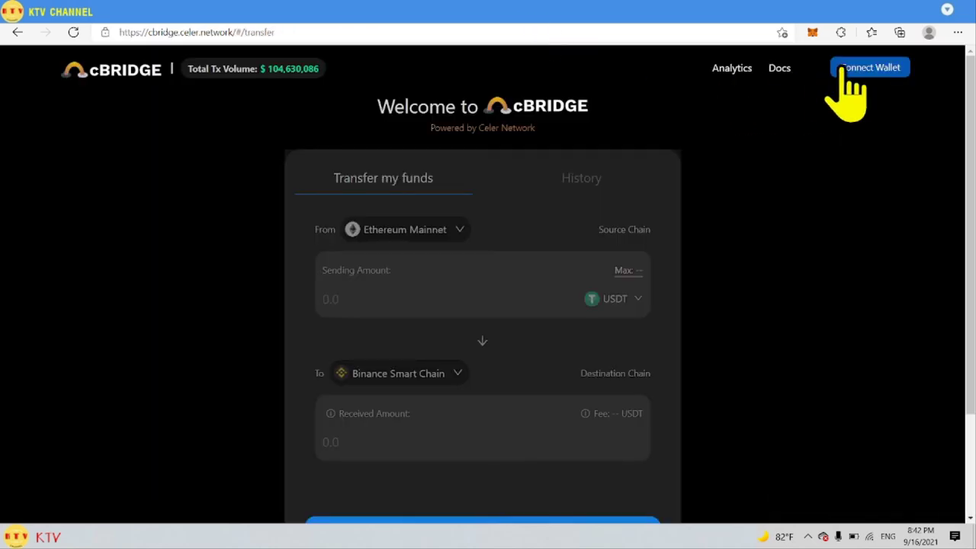
click(850, 69)
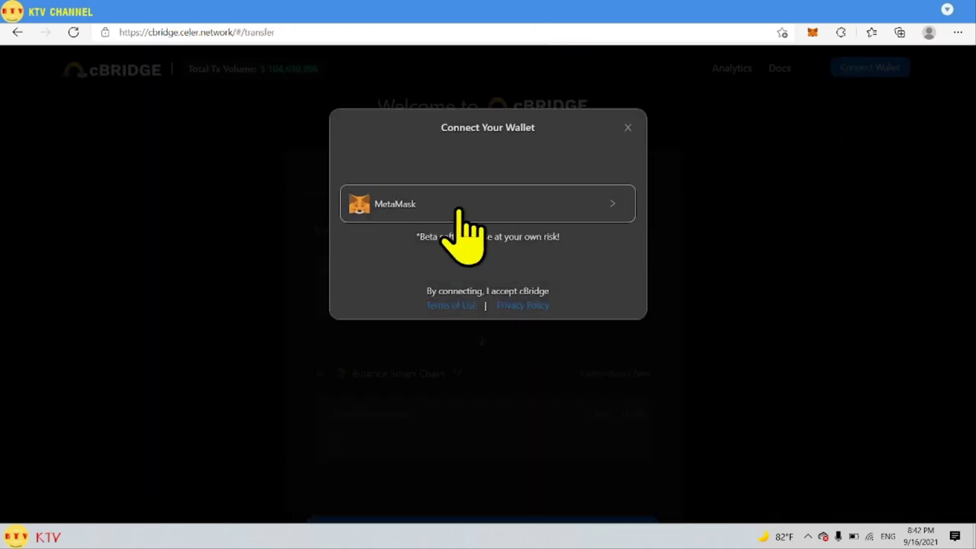
click(459, 211)
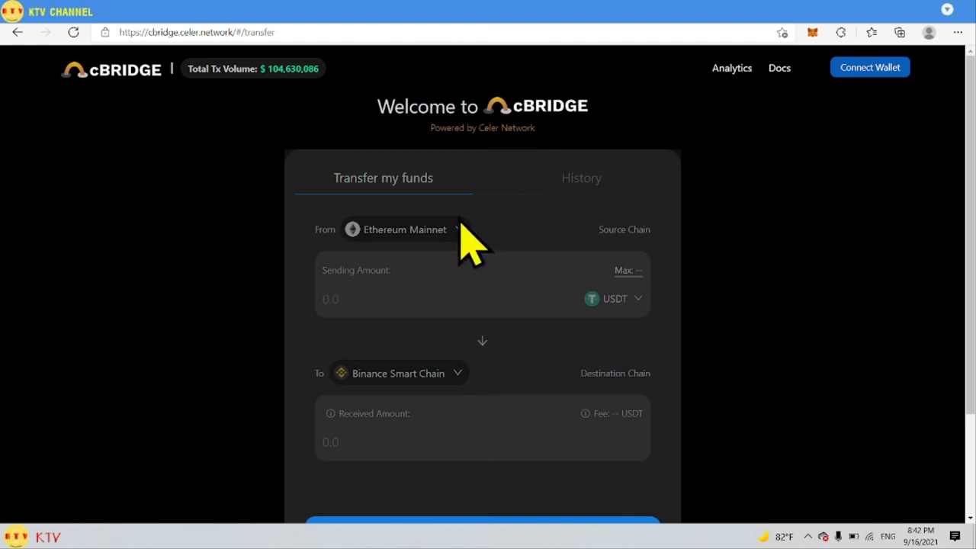
drag(969, 130, 969, 170)
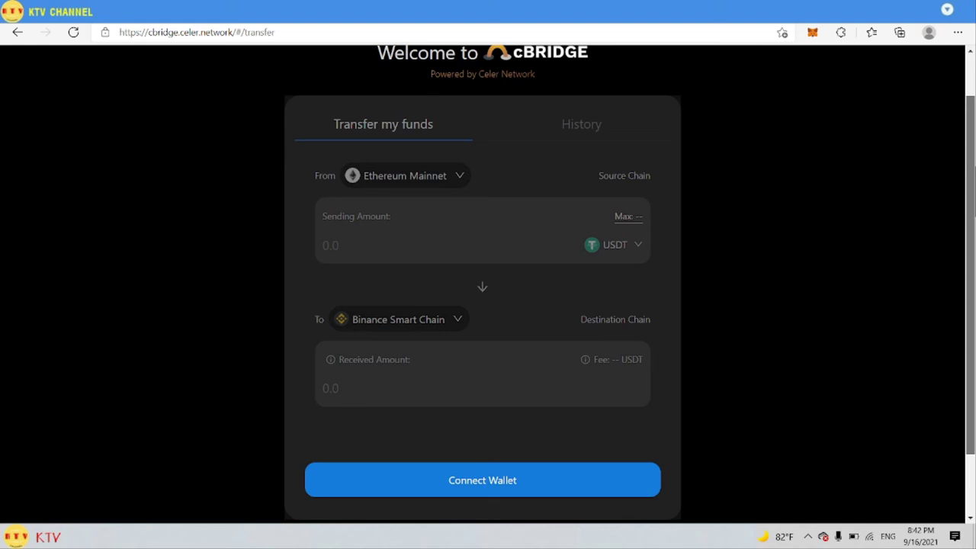
scroll(488, 274, up, 1)
Step: Copy the cBridge transfer page's address and reopen it in a new browser tab
click(253, 34)
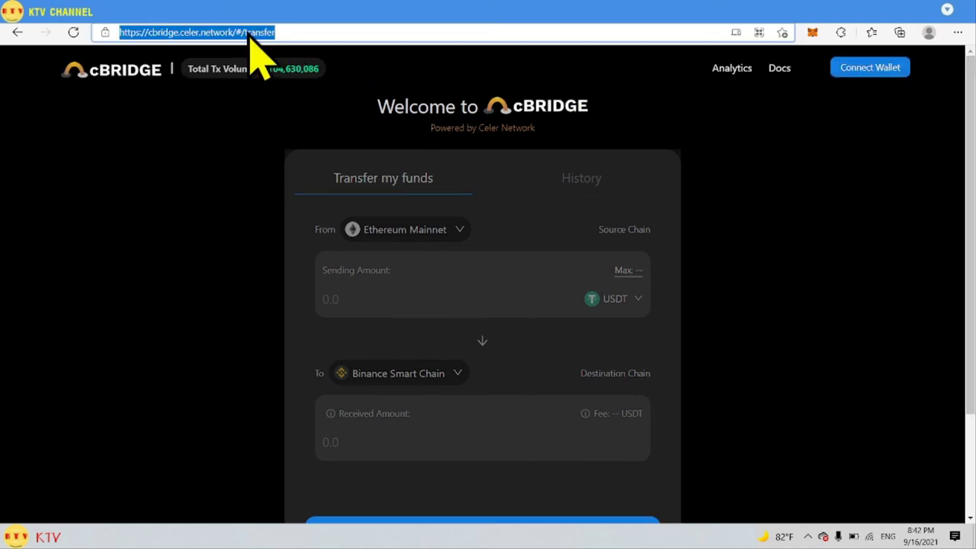
right_click(246, 36)
click(286, 137)
key(ctrl+Tab)
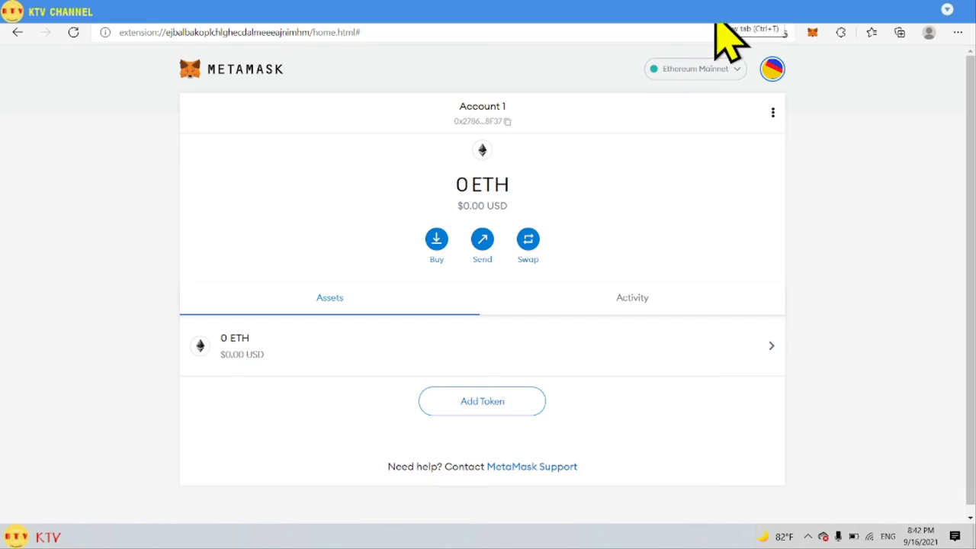
click(715, 25)
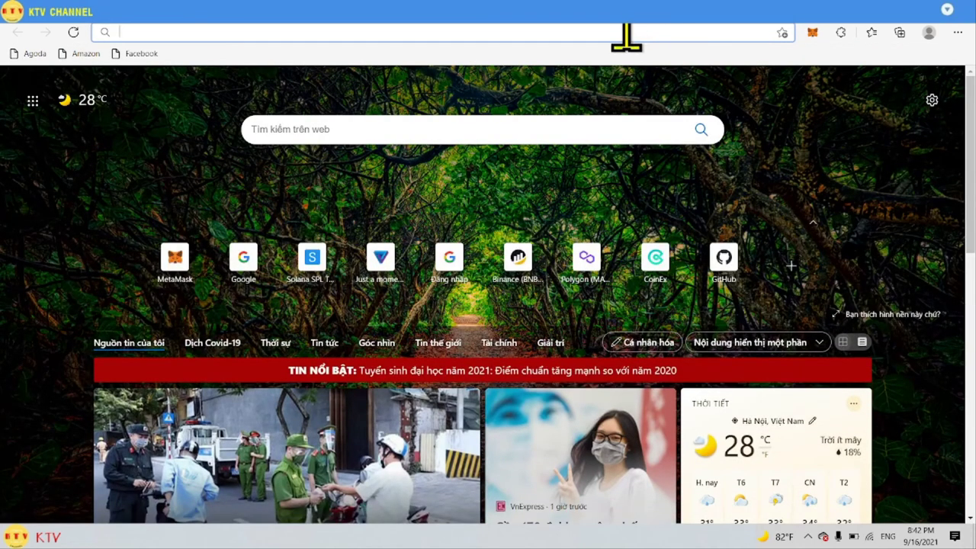
key(ctrl+v)
key(Return)
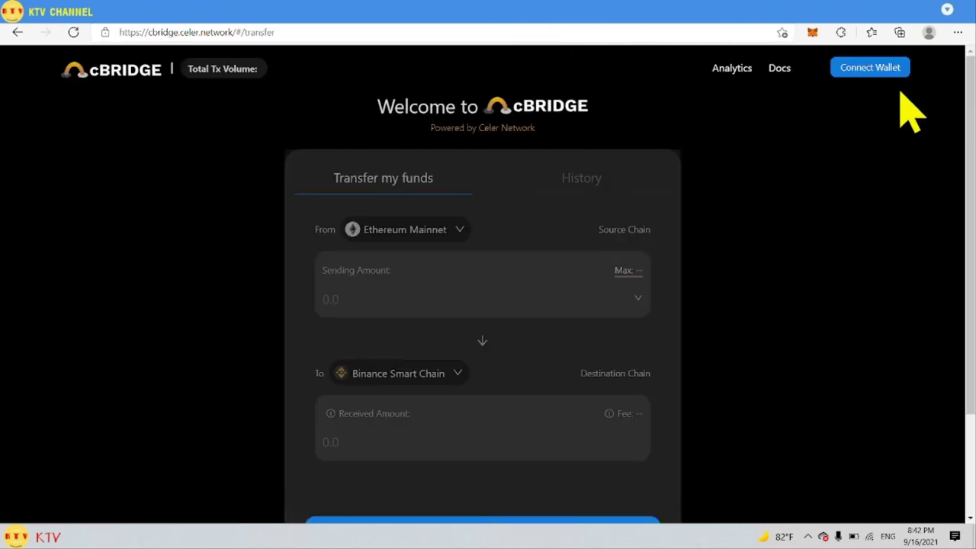
Step: Start connecting a wallet on the reopened cBridge page and choose MetaMask as the wallet
click(895, 67)
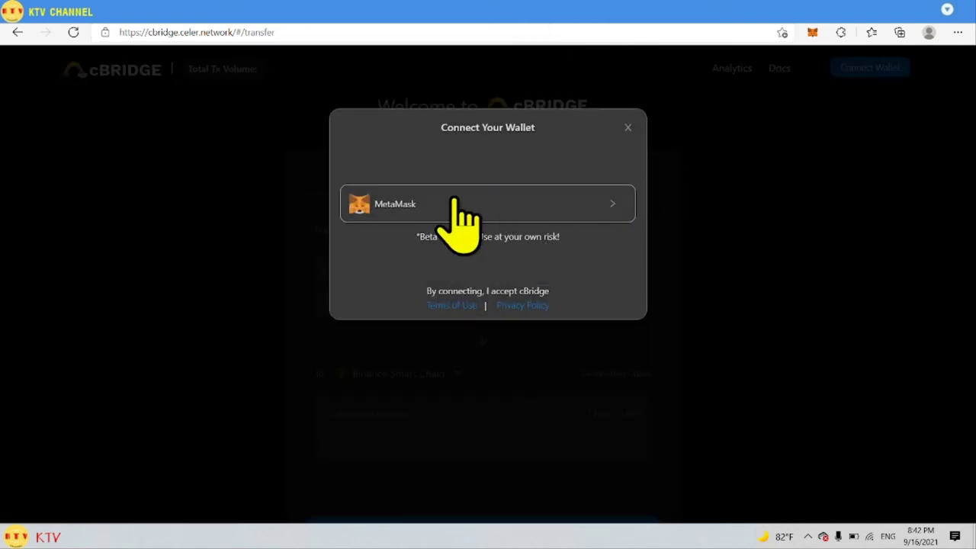
click(443, 203)
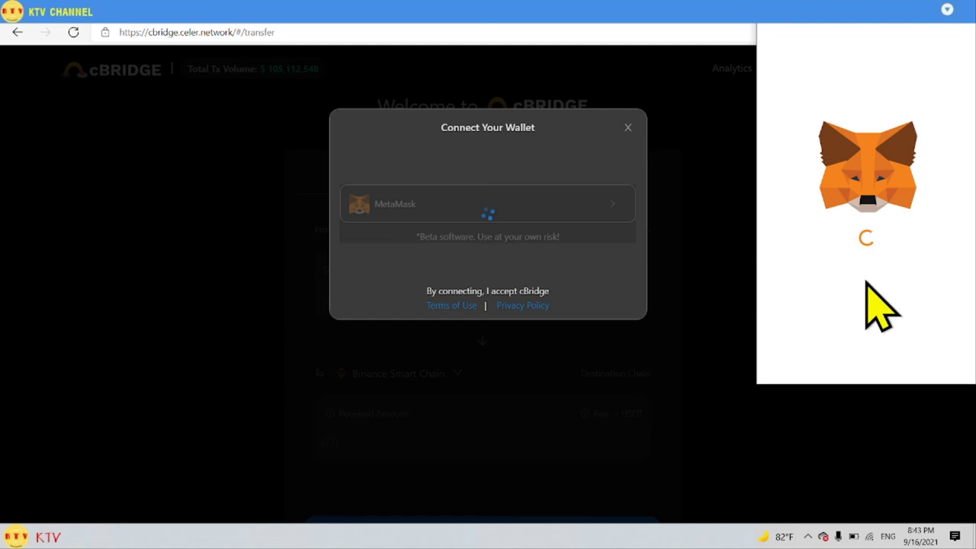